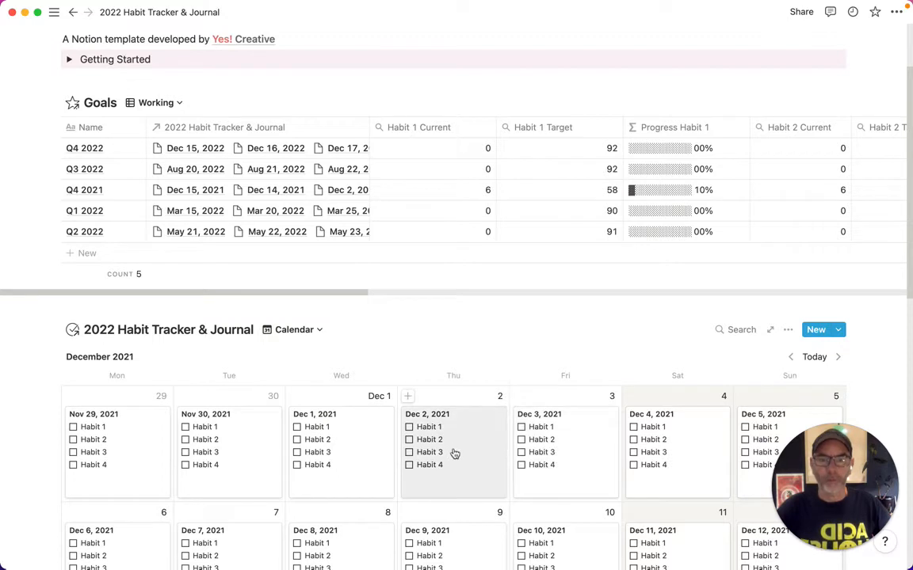
Open the Dec 2, 2021 calendar entry and delete its Habit 5 property.
click(476, 456)
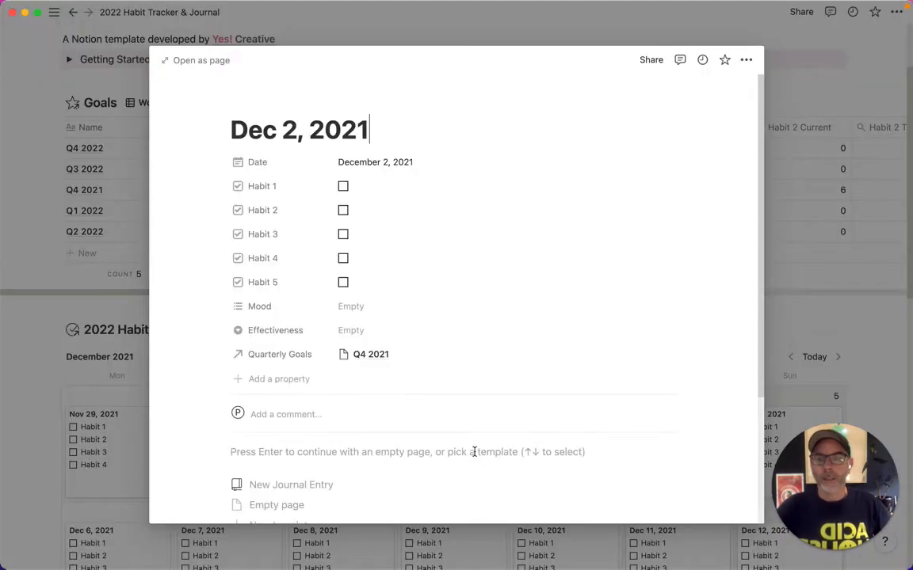
click(238, 283)
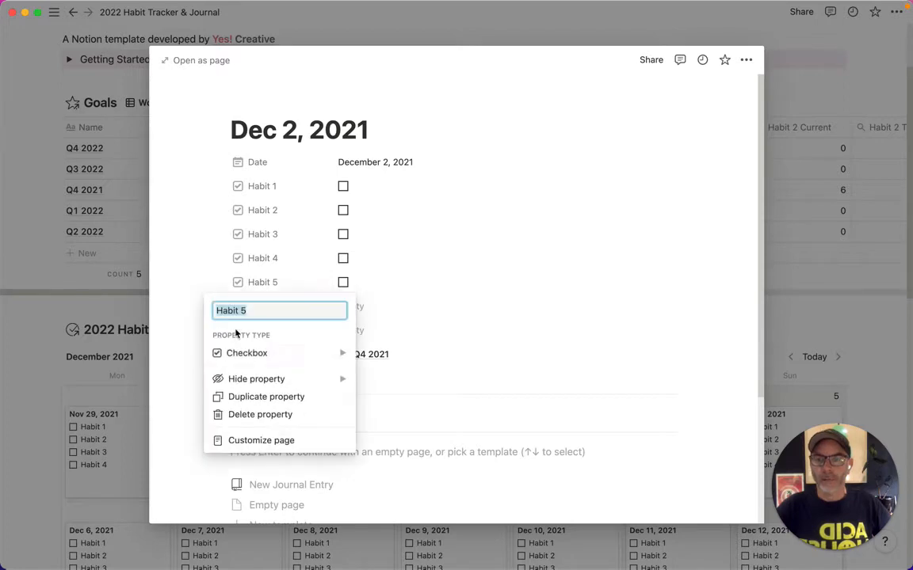
click(255, 415)
click(490, 304)
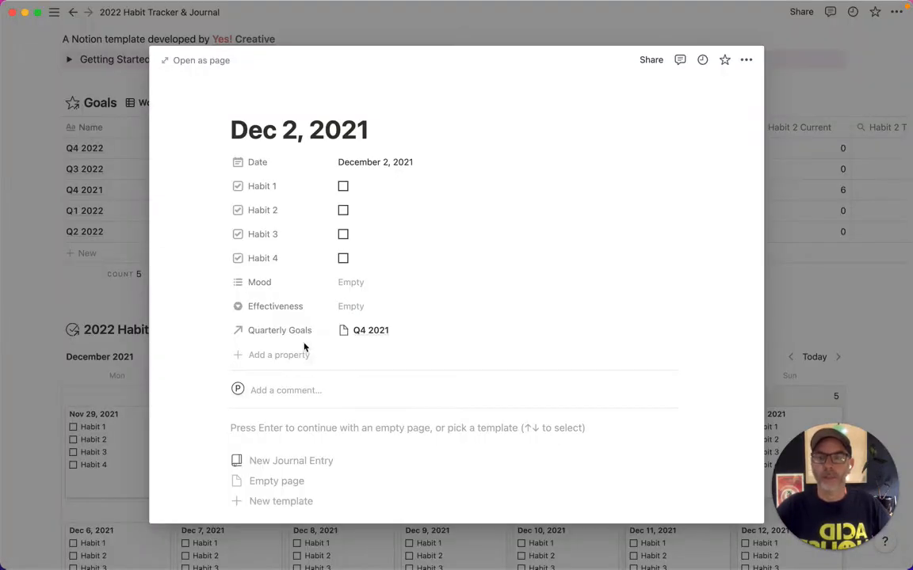
Add a checkbox property named Habit 5, place it directly below Habit 4, and close the entry.
click(265, 362)
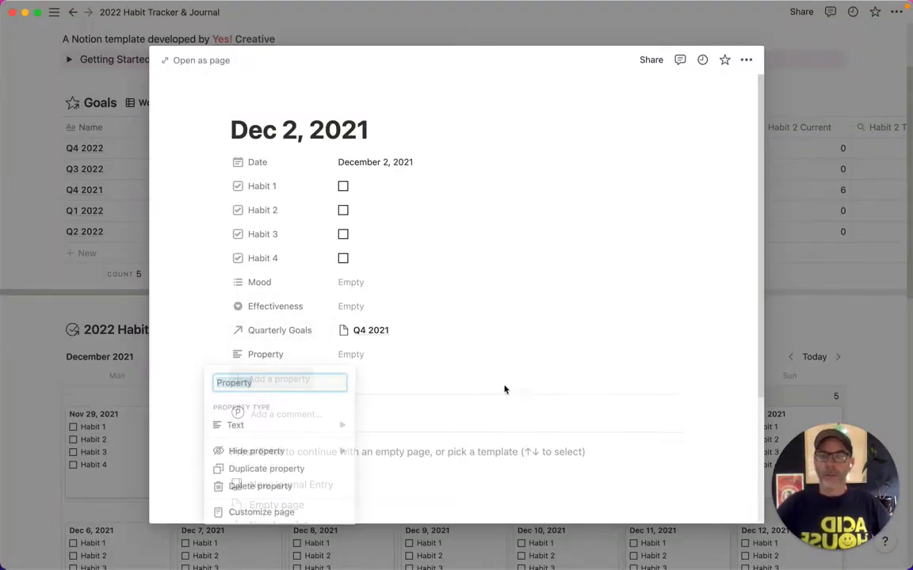
text(Habit 5)
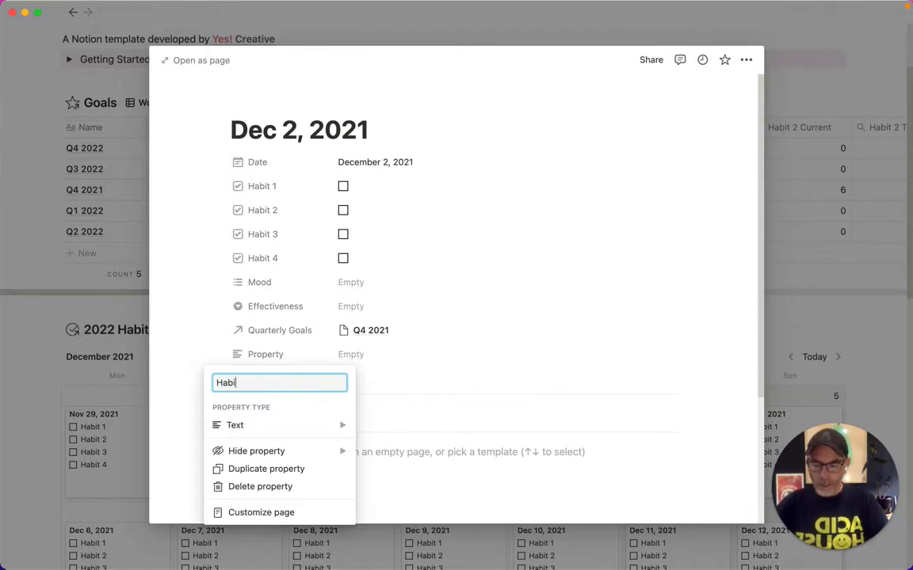
click(316, 428)
click(396, 432)
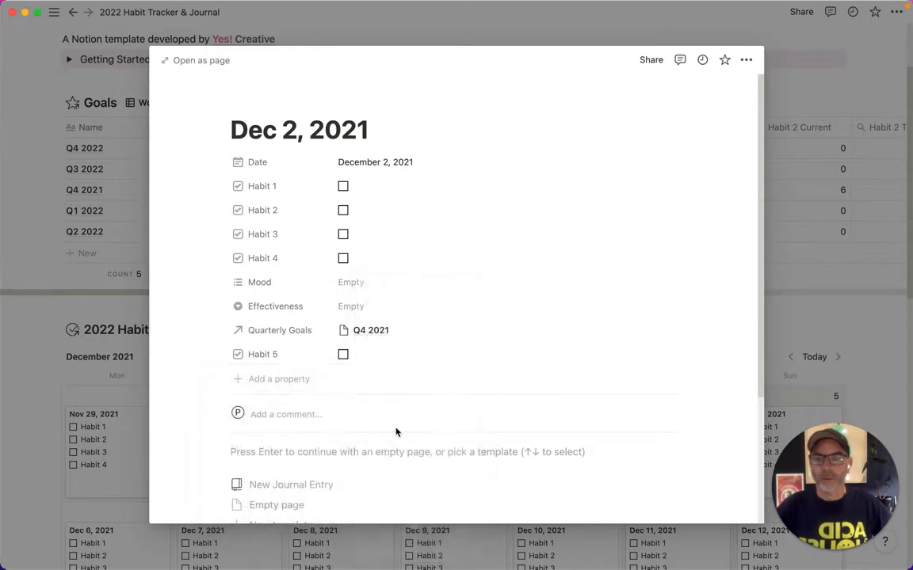
drag(222, 356, 220, 277)
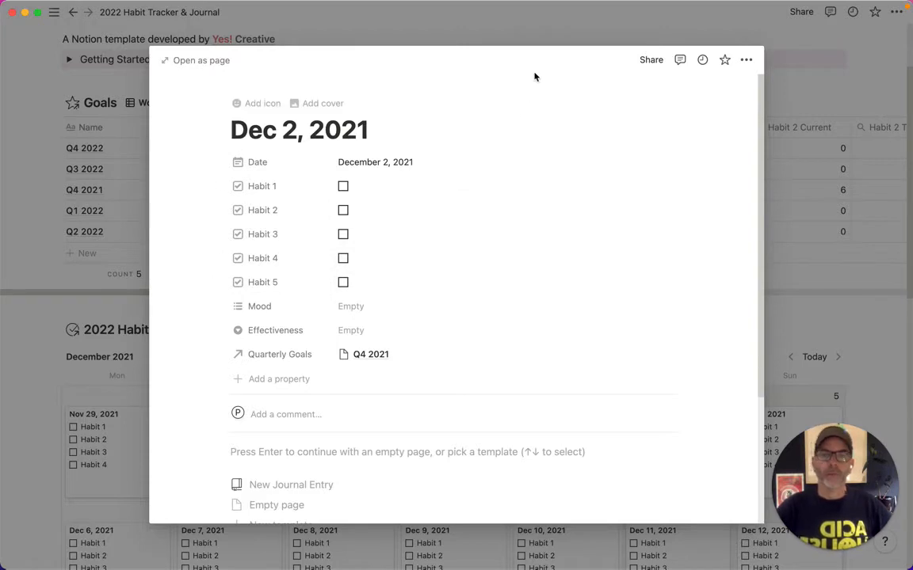
click(570, 33)
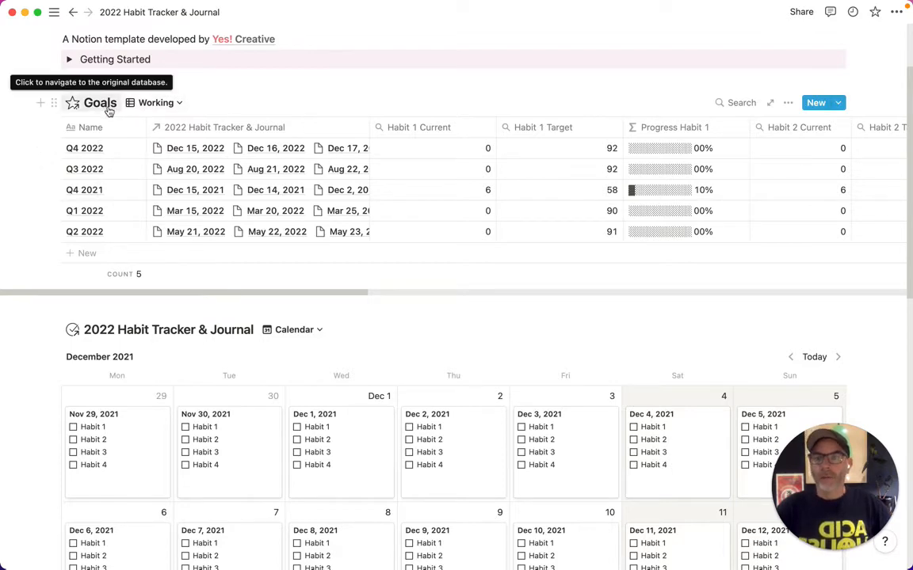
scroll(150, 111, up, 3)
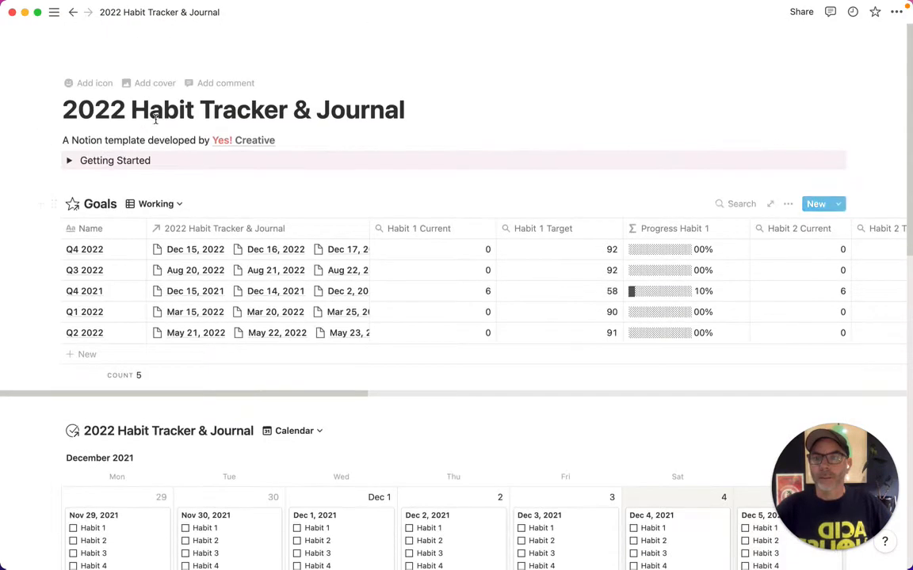
click(162, 203)
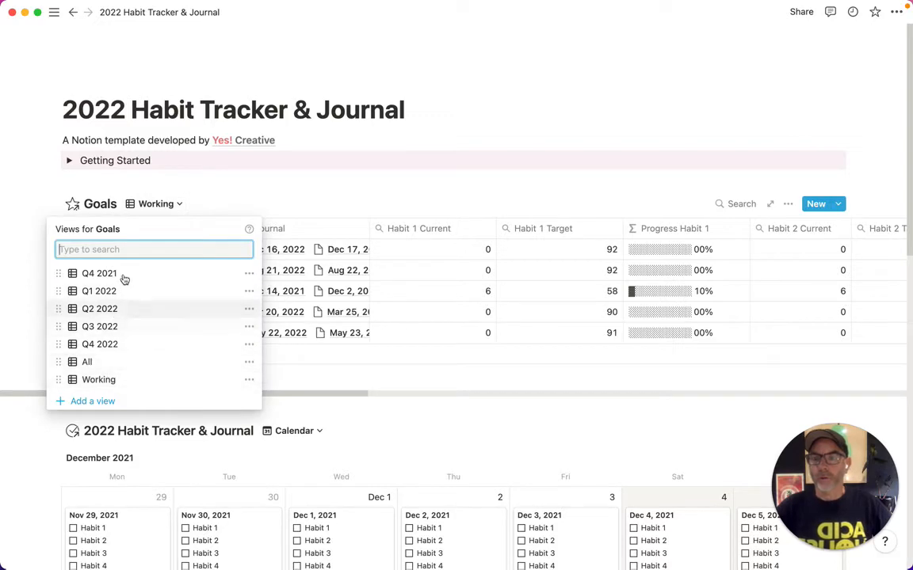
click(240, 204)
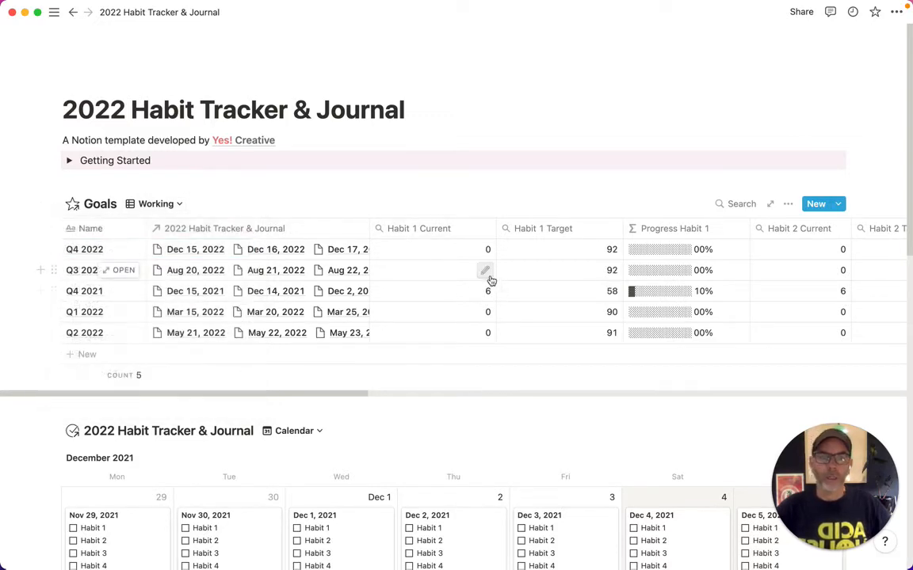
Delete the Habit 5 Current column from the Goals table.
scroll(548, 317, right, 15)
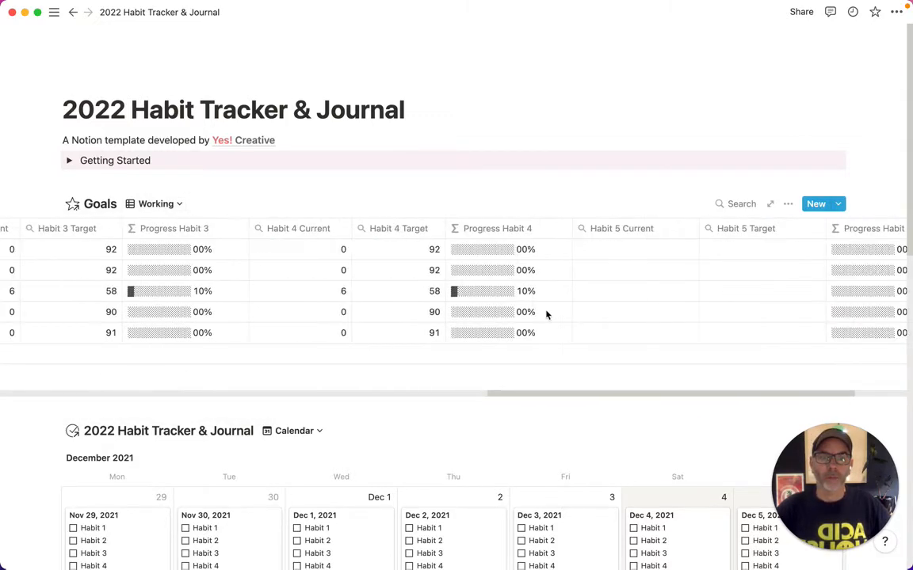
scroll(546, 315, right, 4)
click(515, 228)
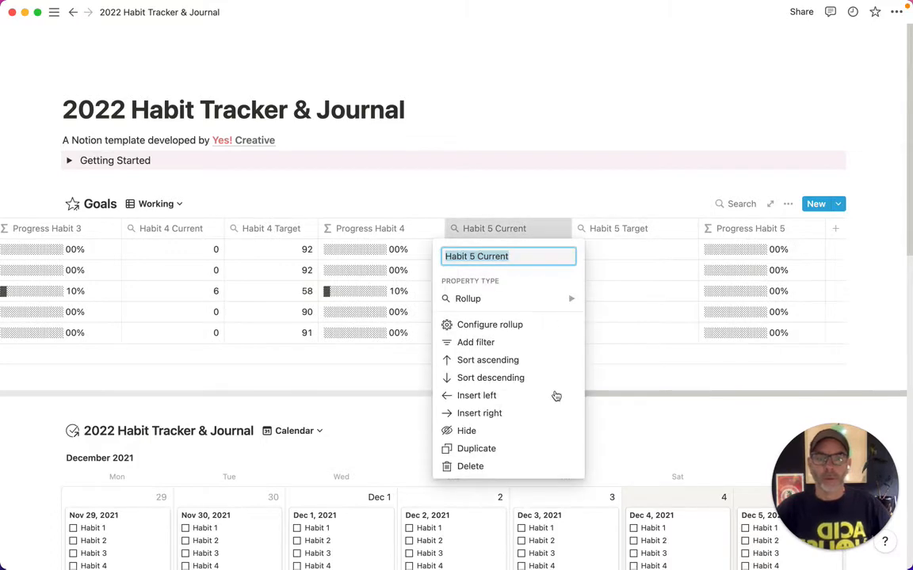
click(524, 467)
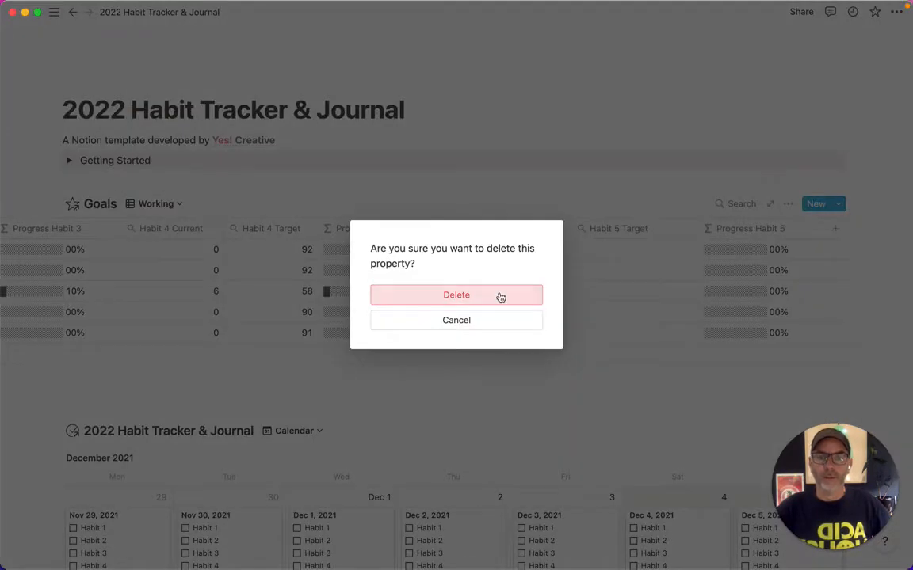
click(500, 296)
Delete the Habit 5 Target and Progress Habit 5 columns from the Goals table.
click(633, 230)
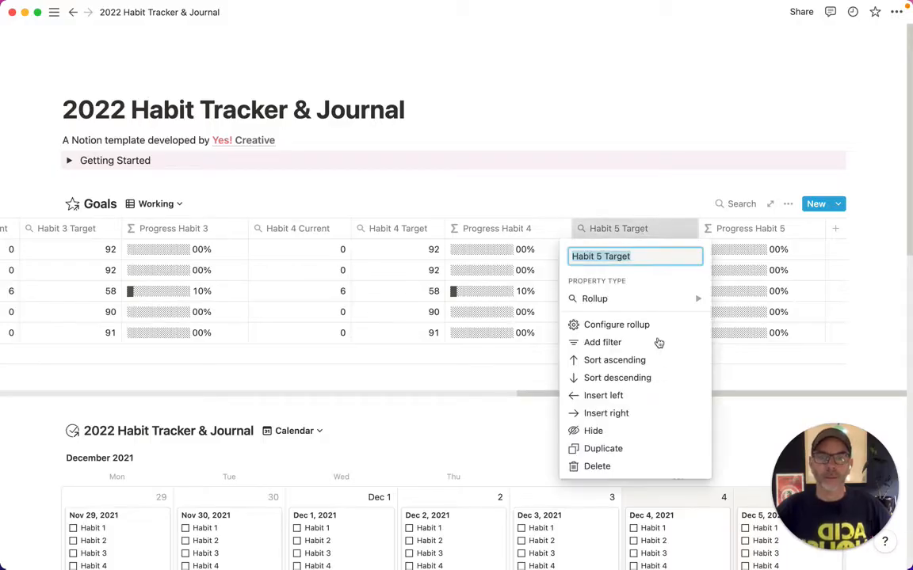
click(626, 468)
click(496, 309)
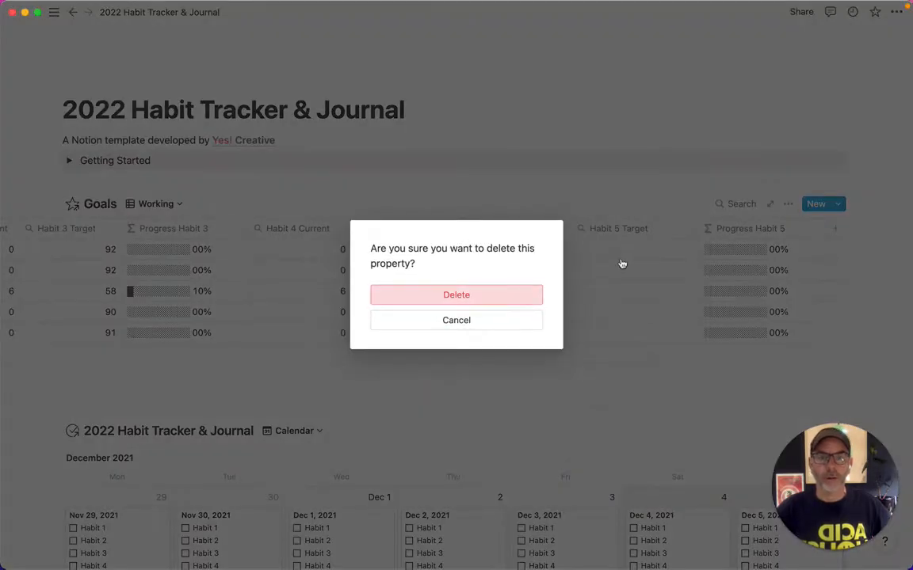
click(794, 230)
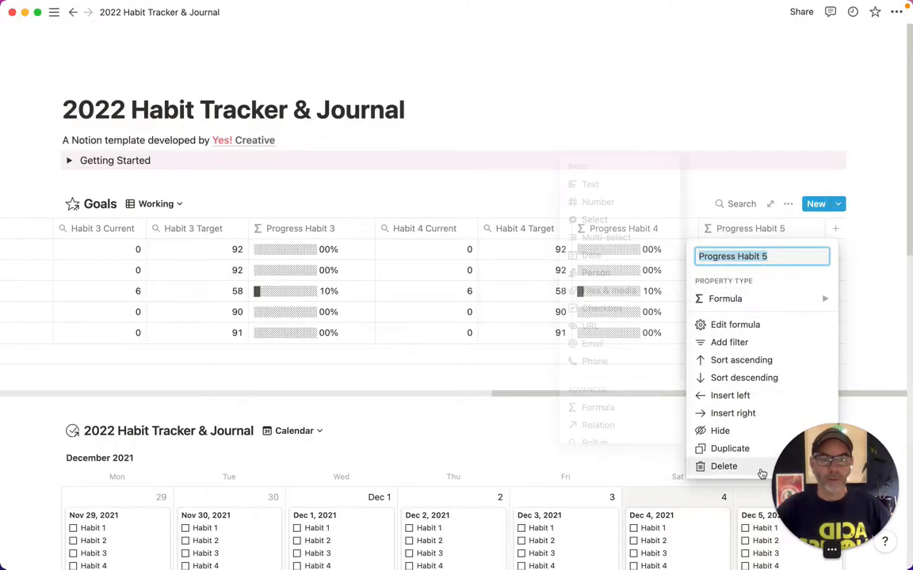
click(754, 469)
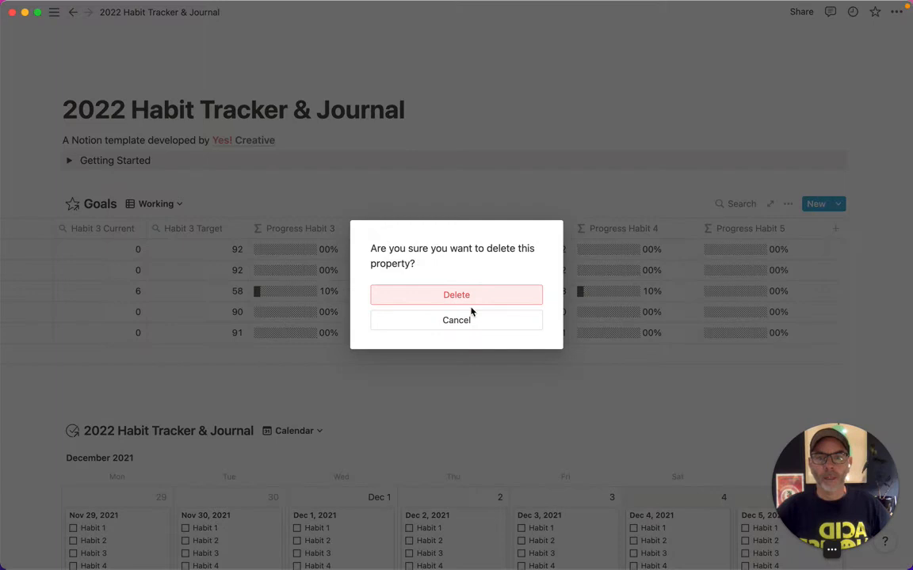
click(521, 301)
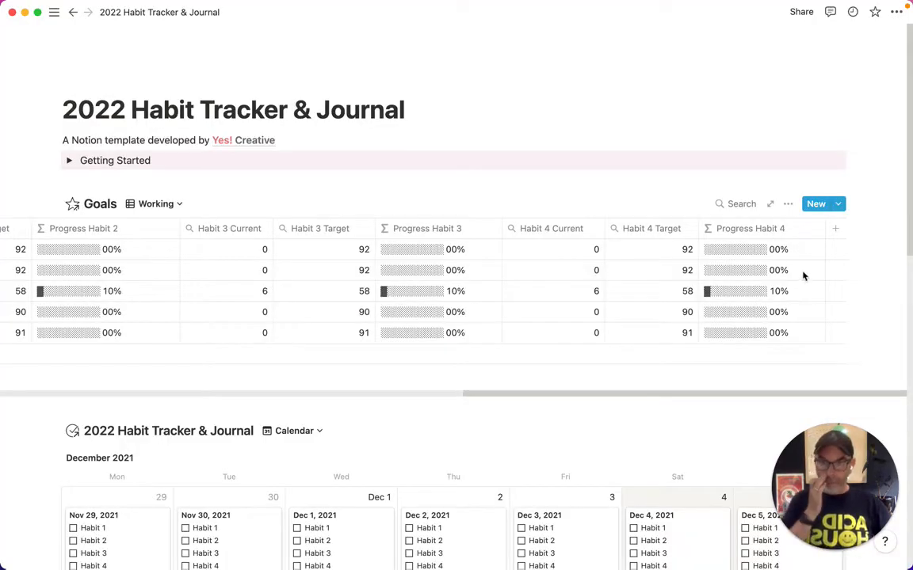
Add a rollup column named Habit 5 after Progress Habit 4 in the Goals table.
click(833, 230)
mouse_move(823, 295)
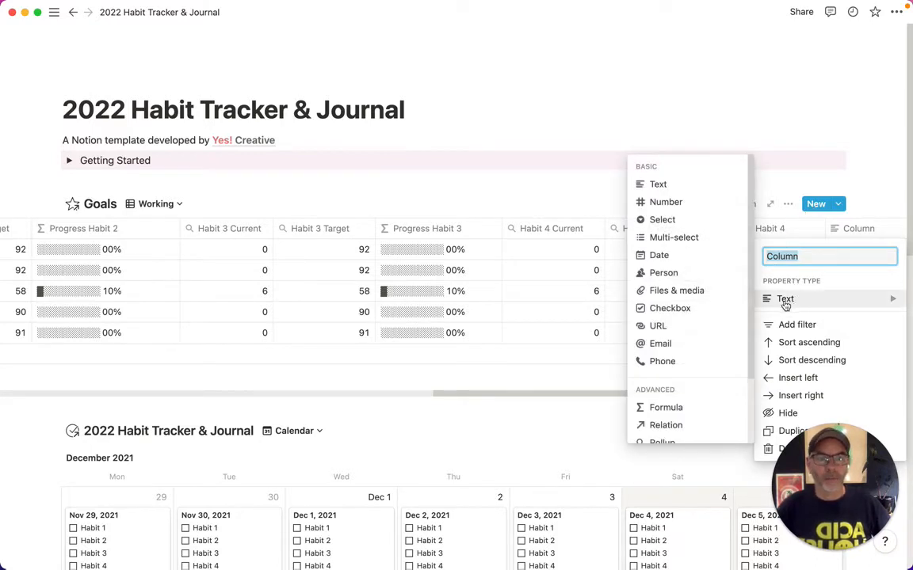
click(670, 442)
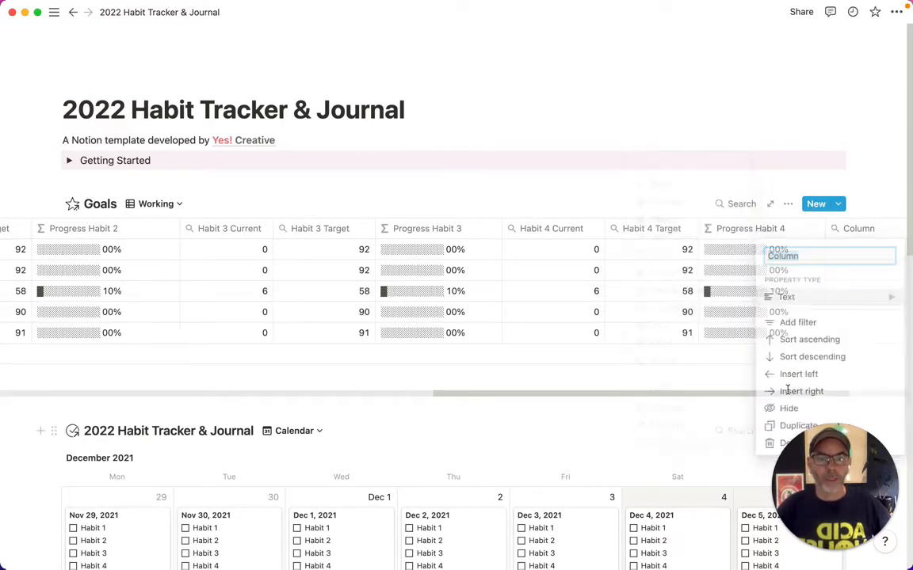
scroll(846, 251, right, 3)
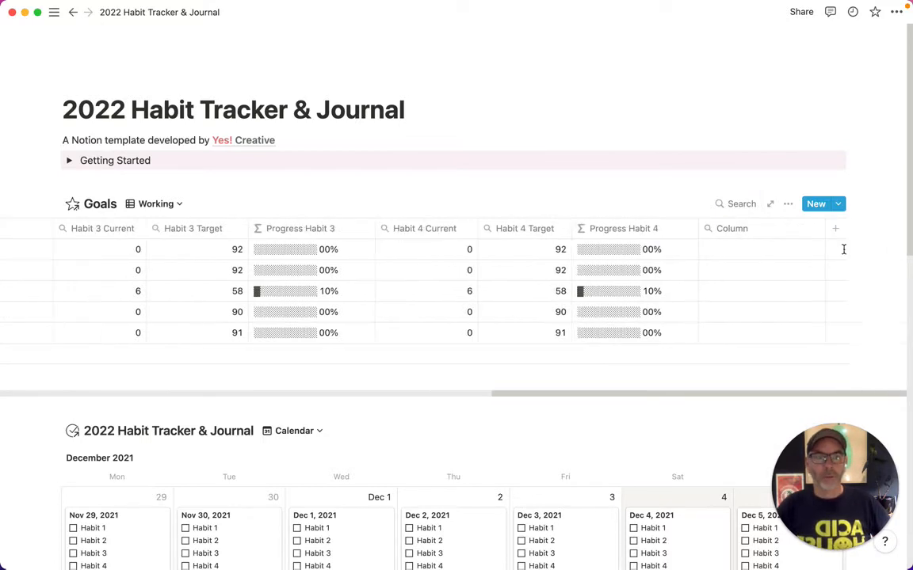
click(754, 230)
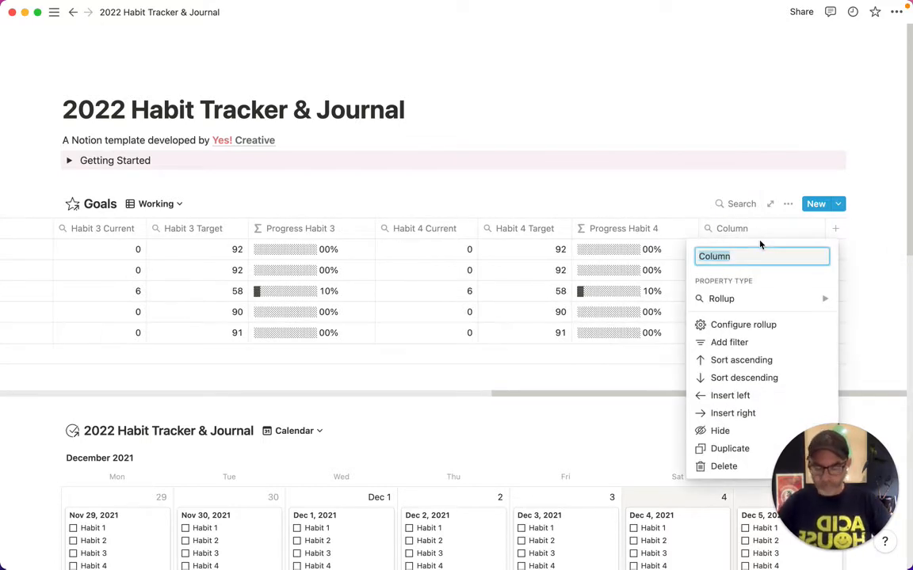
text(Habit 5)
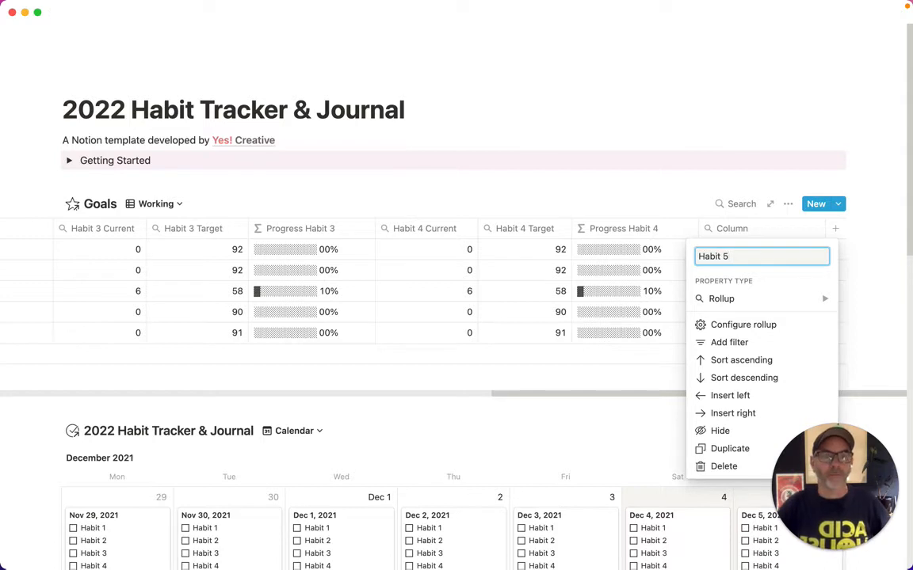
key(Return)
Add another column at the end of the Goals table and rename the Habit 5 rollup column to Habit 5 Current.
click(834, 228)
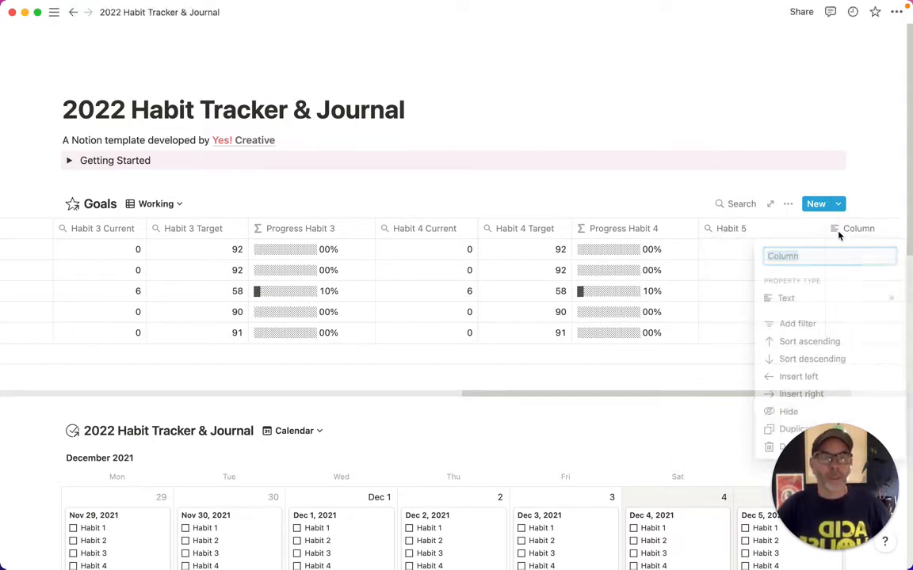
click(789, 233)
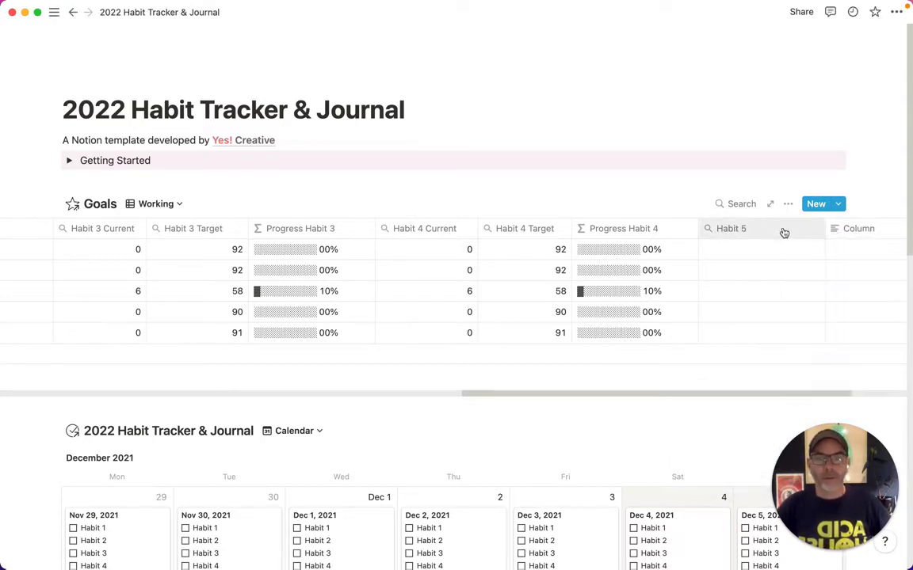
click(782, 231)
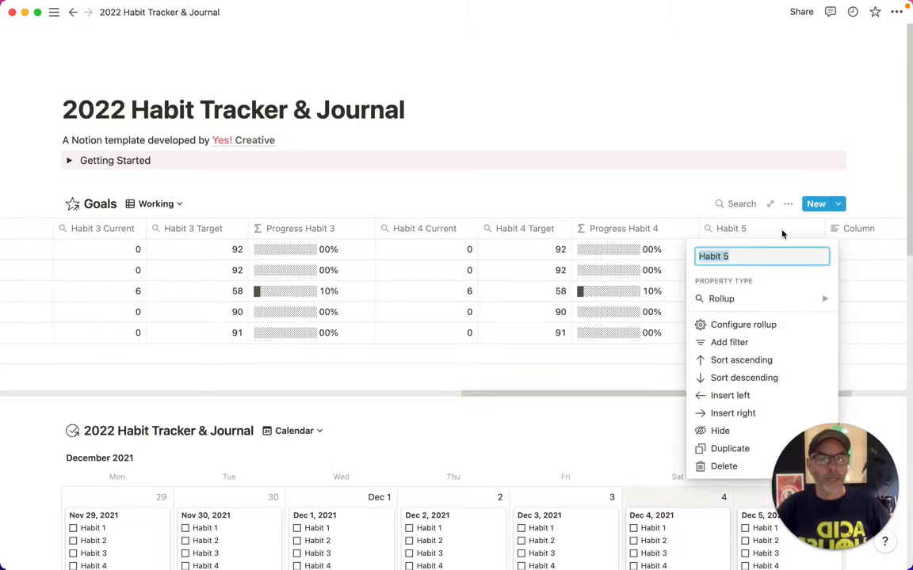
key(Right)
text(C)
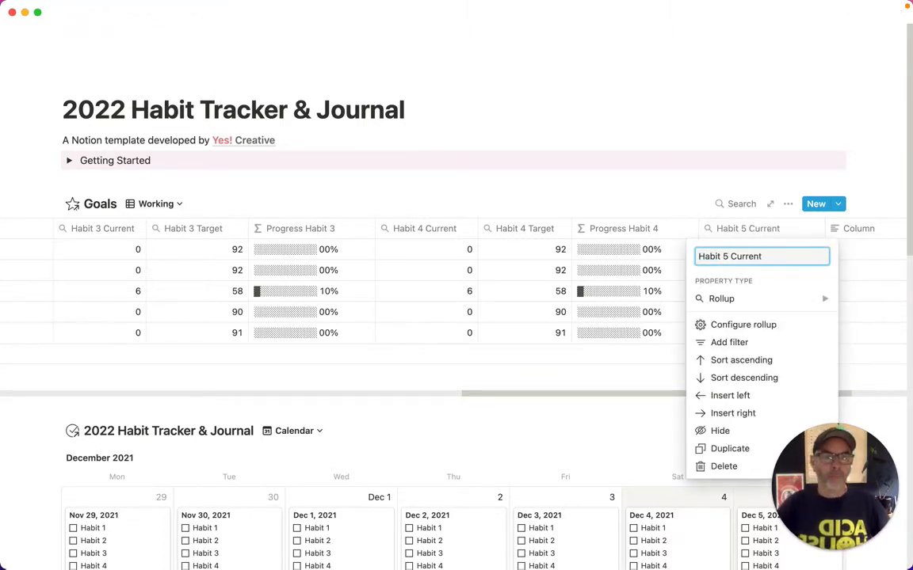
key(Return)
Turn the new column after Habit 5 Current into a rollup and name it Habit 5 Target.
click(884, 234)
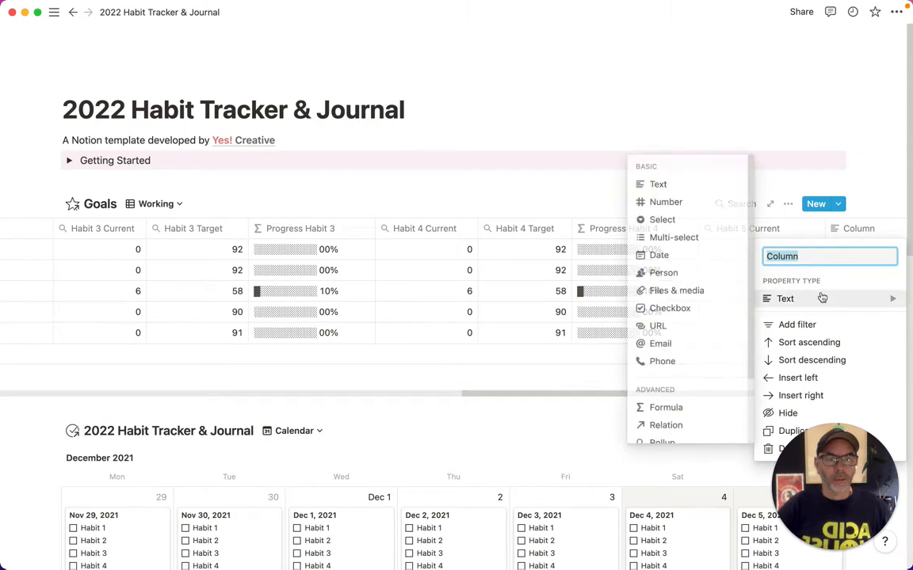
mouse_move(850, 287)
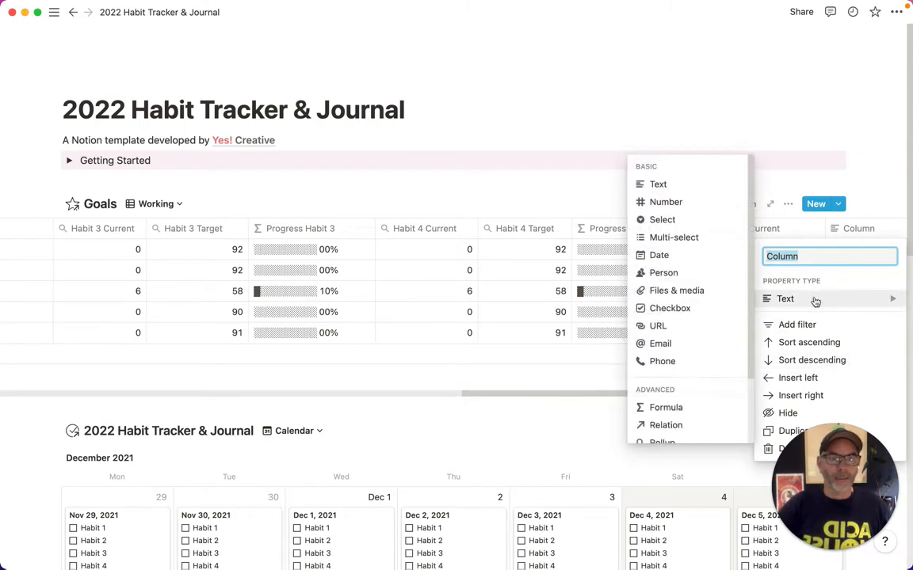
scroll(699, 434, down, 1)
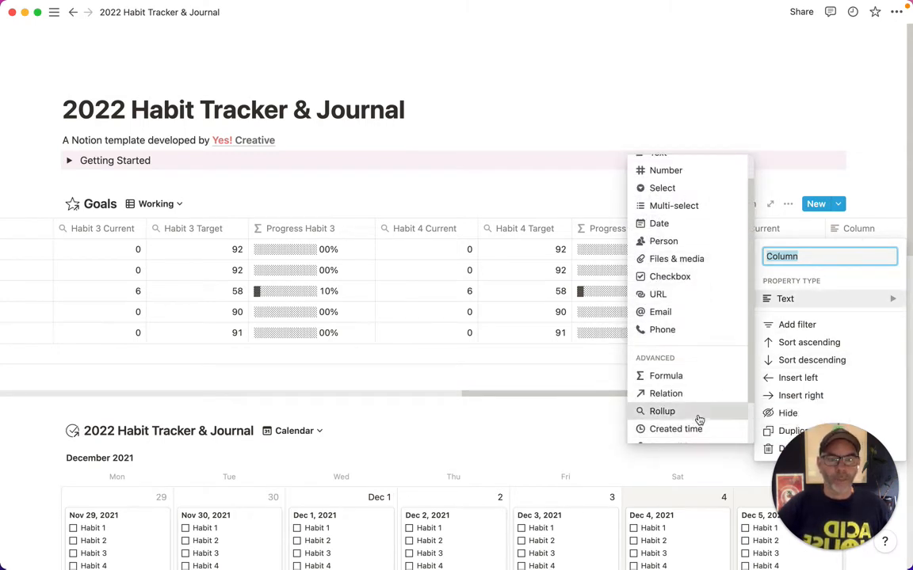
key(Escape)
scroll(860, 233, right, 3)
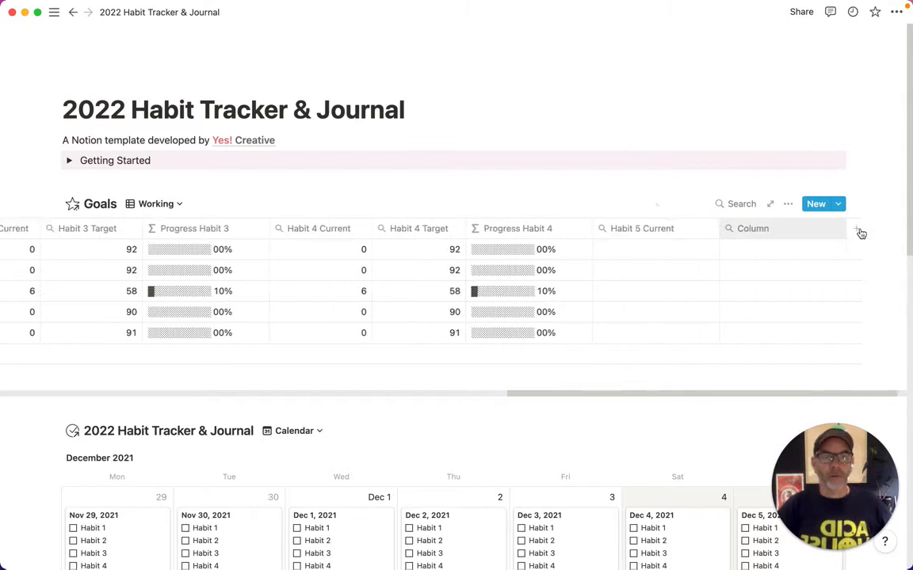
click(784, 234)
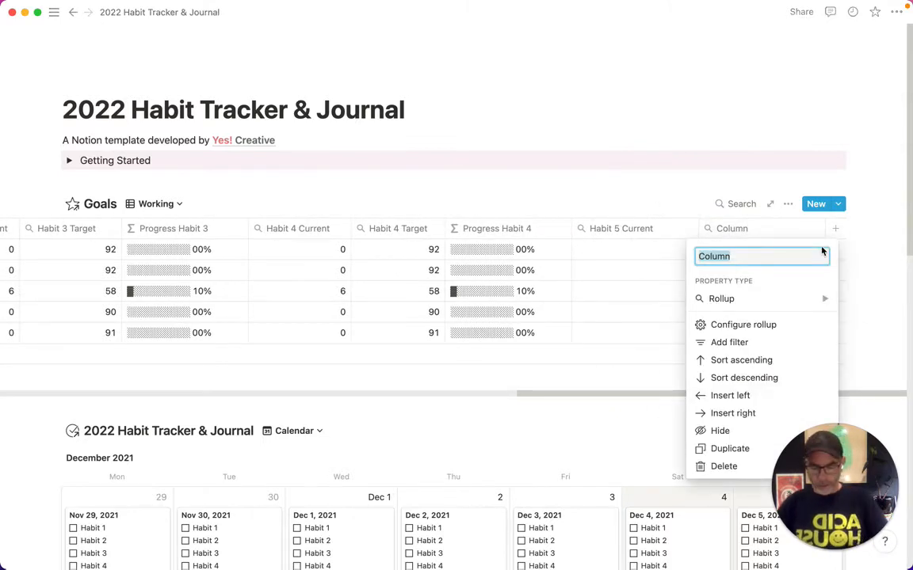
text(Habit 5 Target)
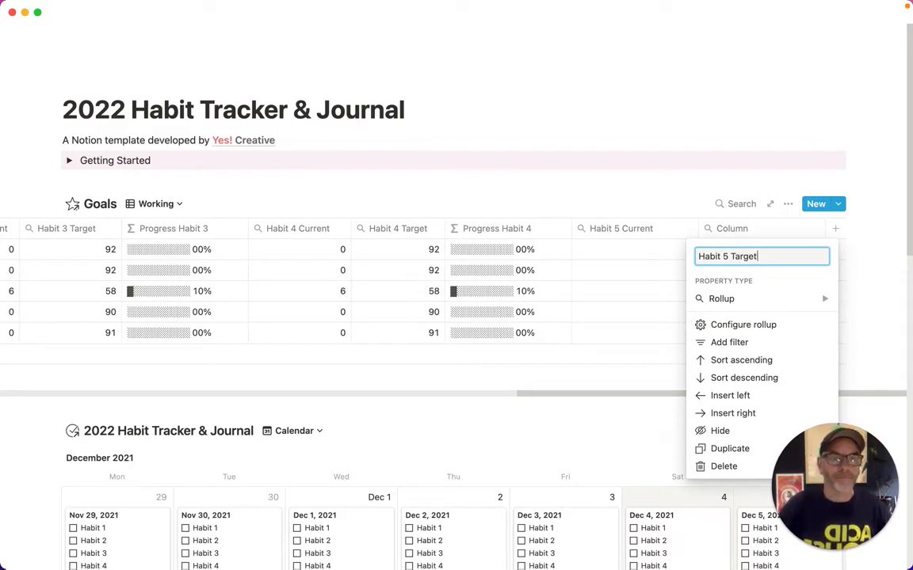
key(Return)
Add a column after Habit 5 Target in the Goals table and make it a formula property.
click(834, 228)
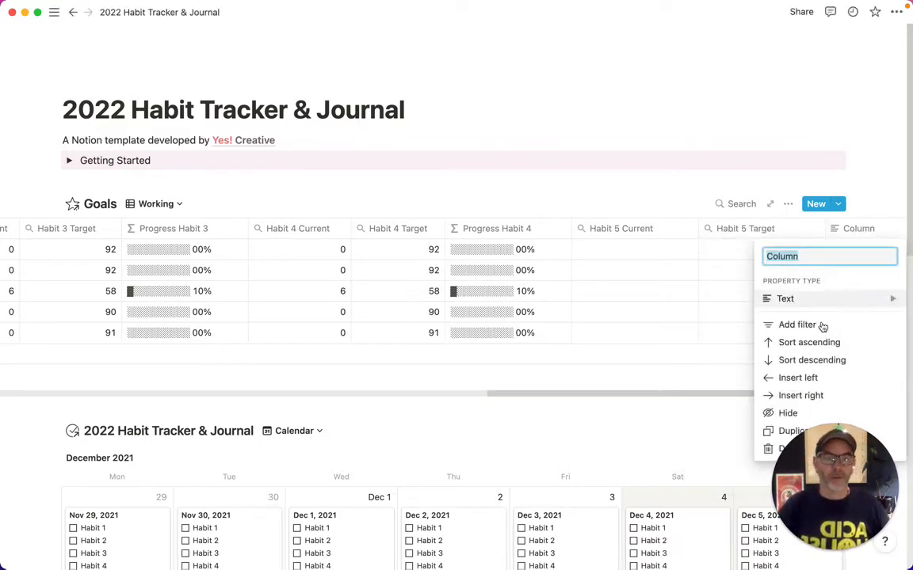
click(825, 302)
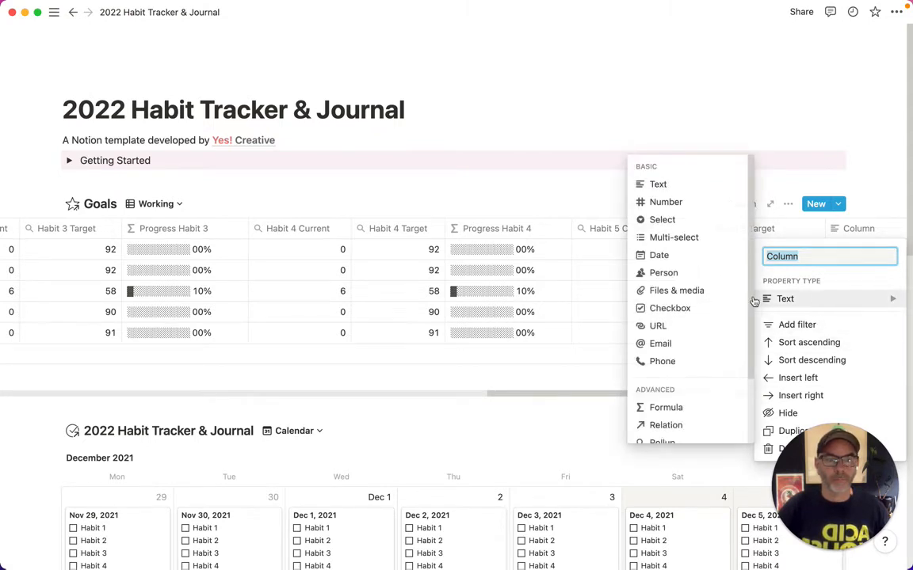
click(683, 407)
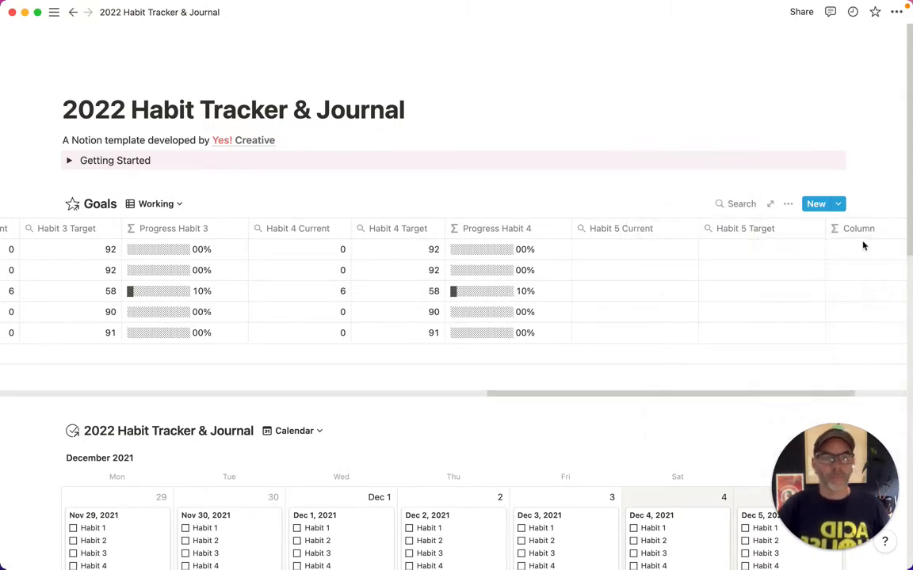
Name the new formula column at the end of the Goals table Progress Habit 5.
scroll(864, 245, right, 5)
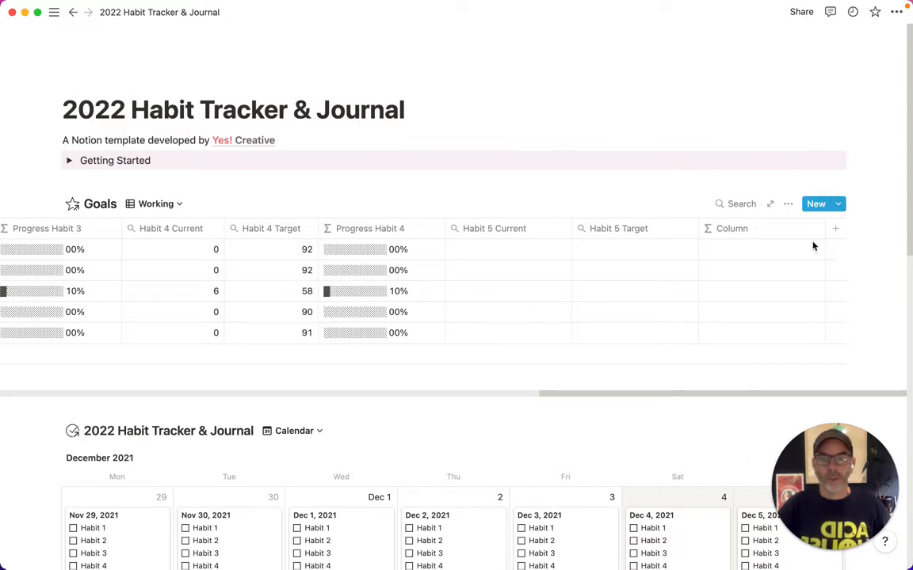
click(773, 231)
text(Pregress Habit 5)
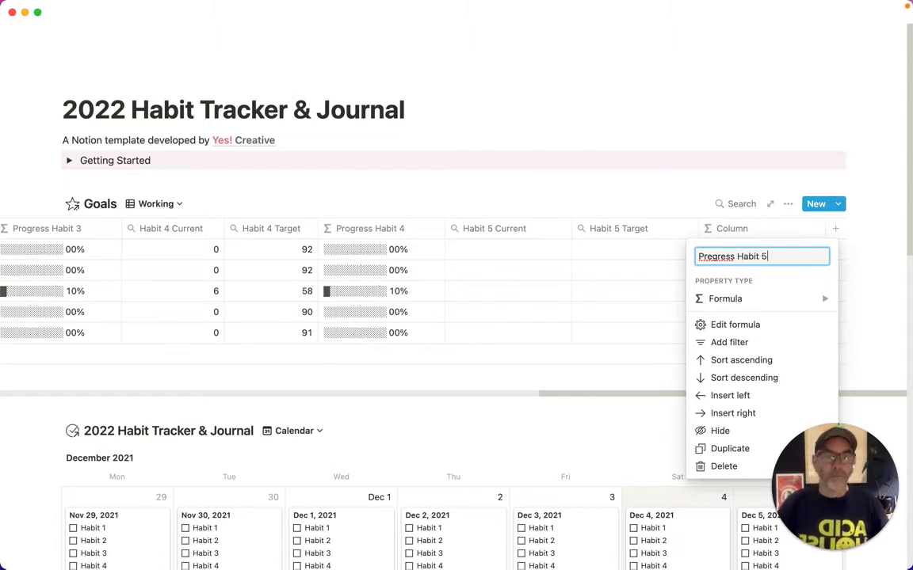
click(713, 258)
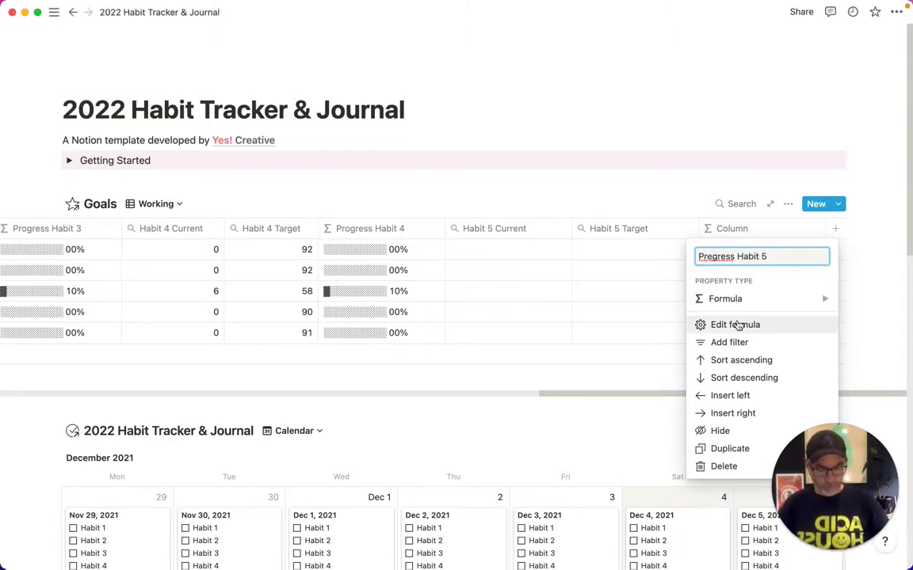
key(BackSpace)
text(o)
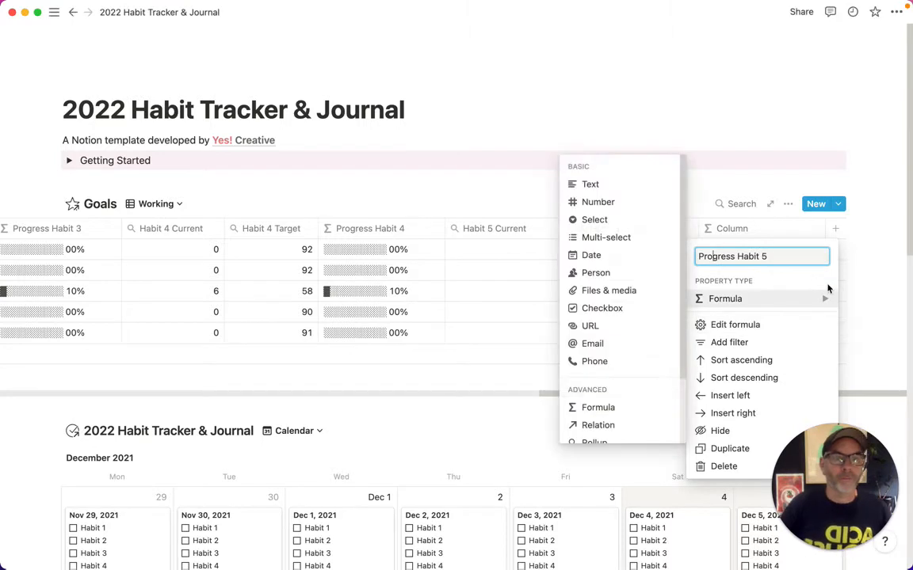
key(Return)
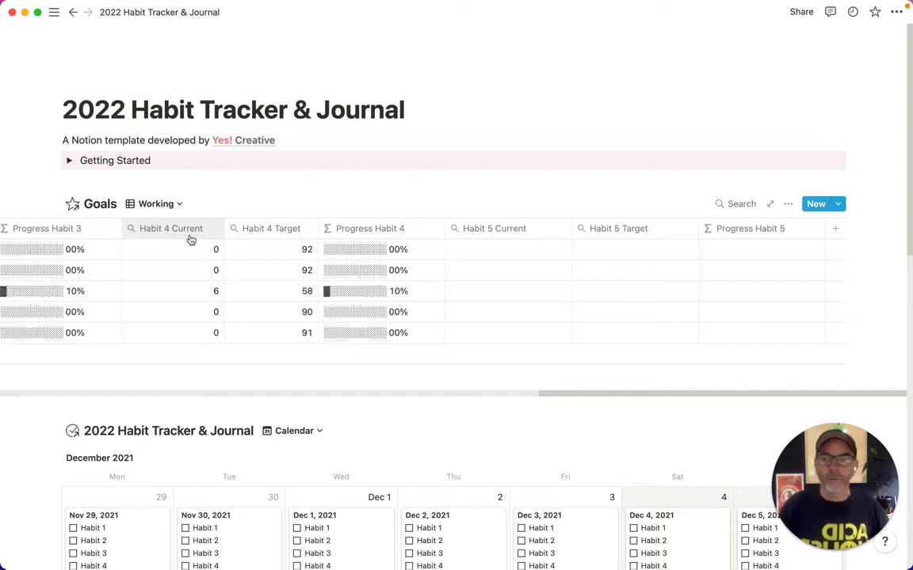
Configure the Habit 5 Current rollup with the 2022 Habit Tracker & Journal relation, the Habit 5 property and the Checked calculation, after consulting Habit 4 Current's setup.
click(214, 250)
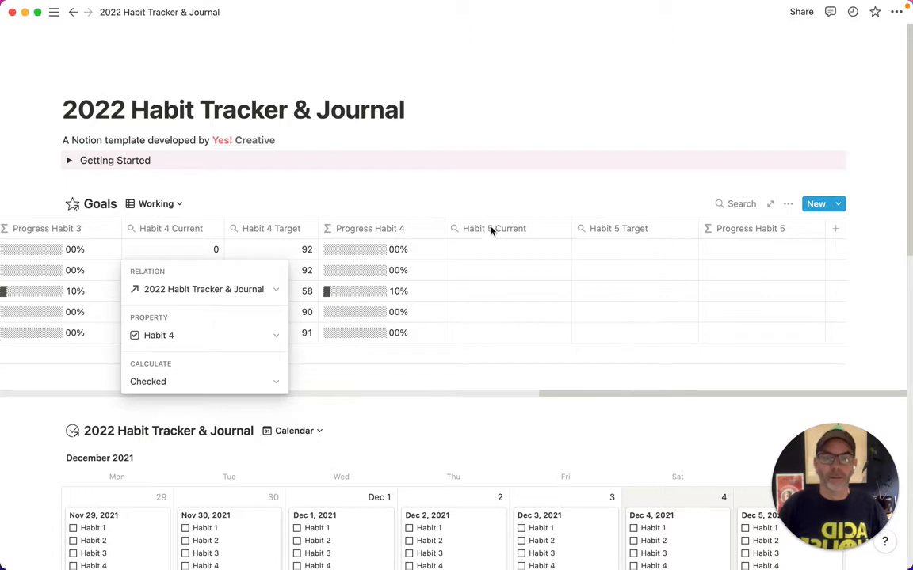
key(Escape)
click(556, 252)
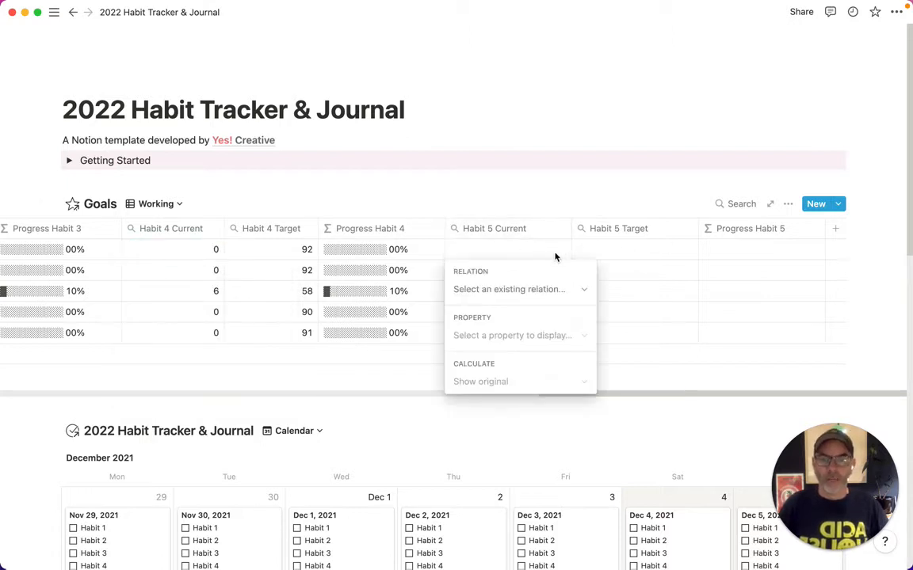
click(561, 289)
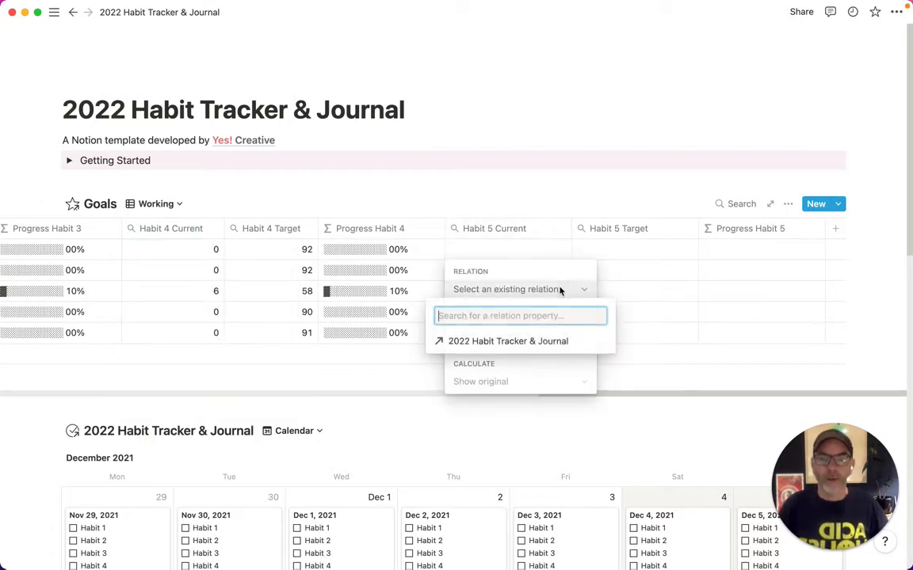
click(534, 342)
click(512, 342)
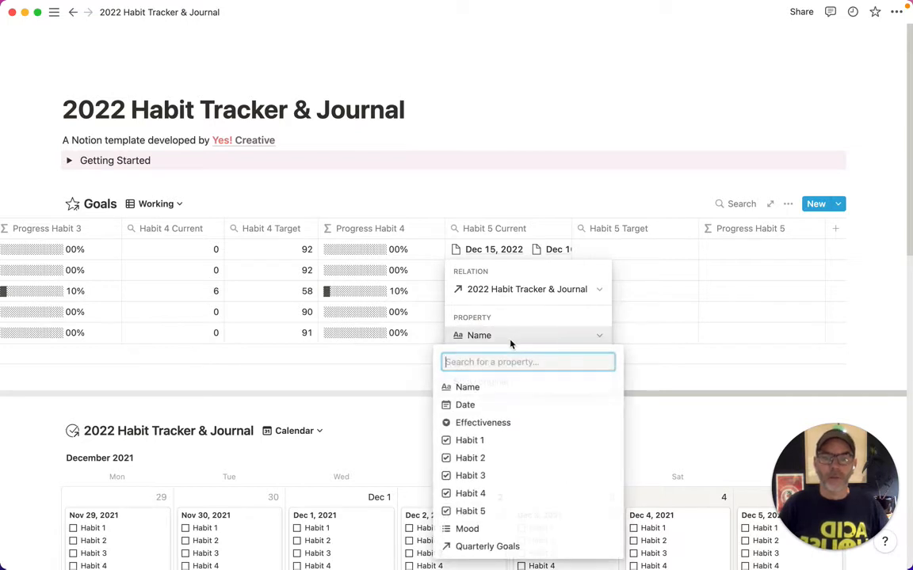
click(504, 511)
click(509, 383)
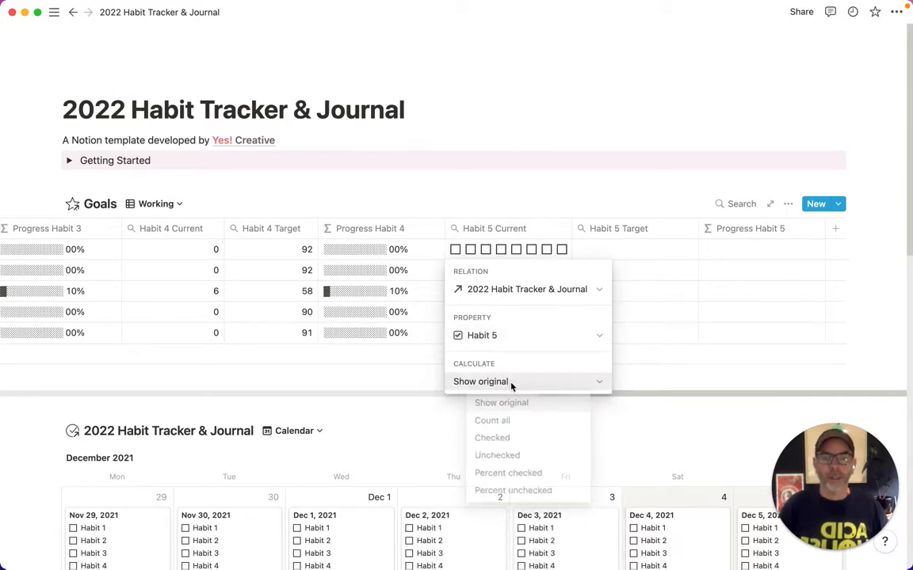
click(511, 439)
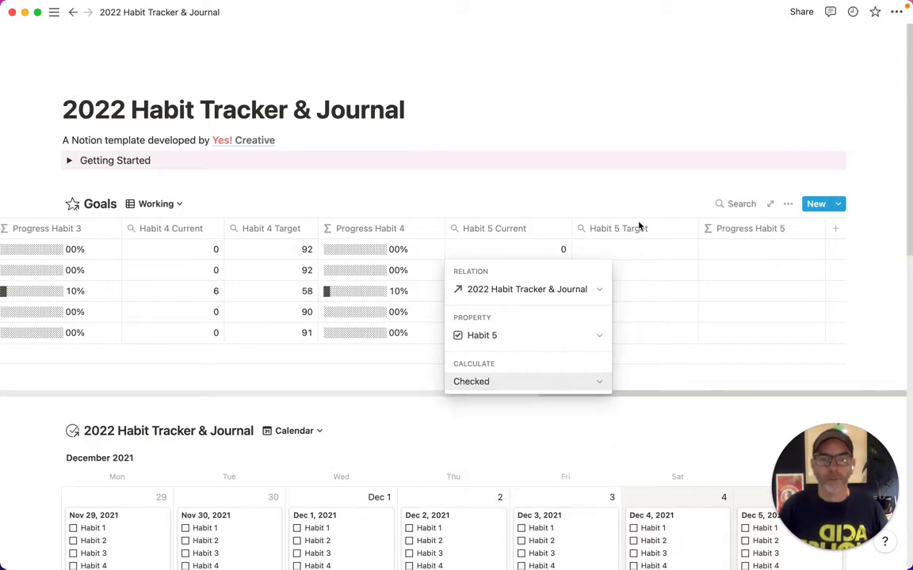
key(Escape)
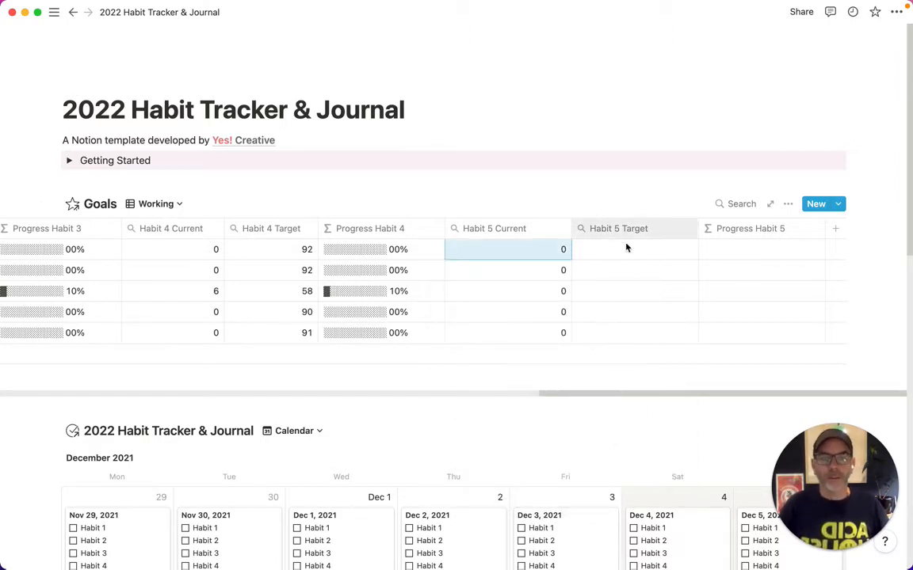
Configure the Habit 5 Target rollup with the 2022 Habit Tracker & Journal relation, the Habit 5 property and the Count all calculation.
click(688, 252)
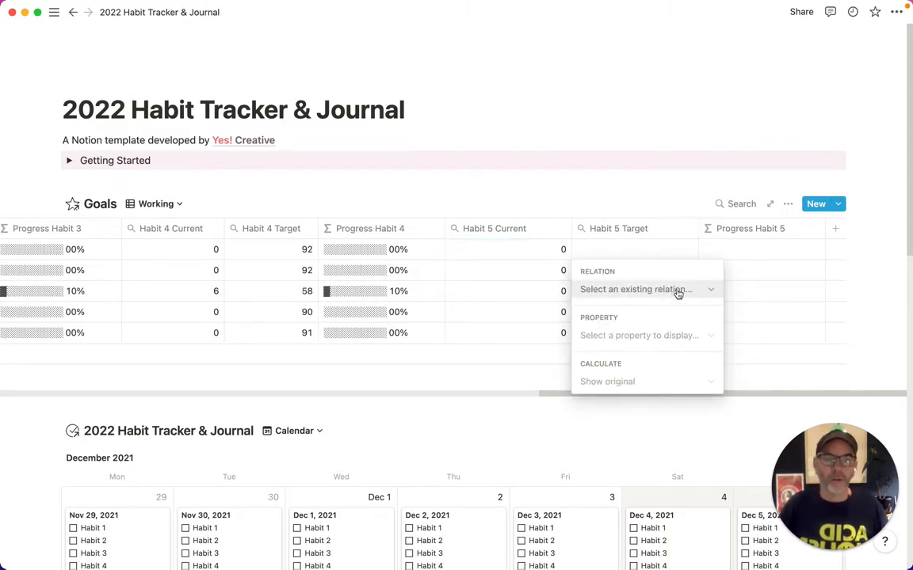
click(678, 293)
click(657, 340)
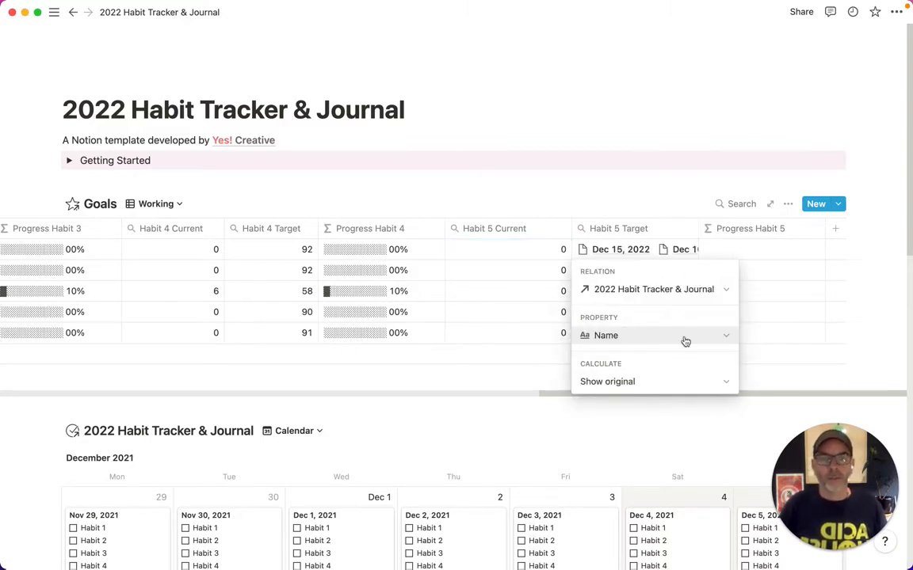
click(629, 338)
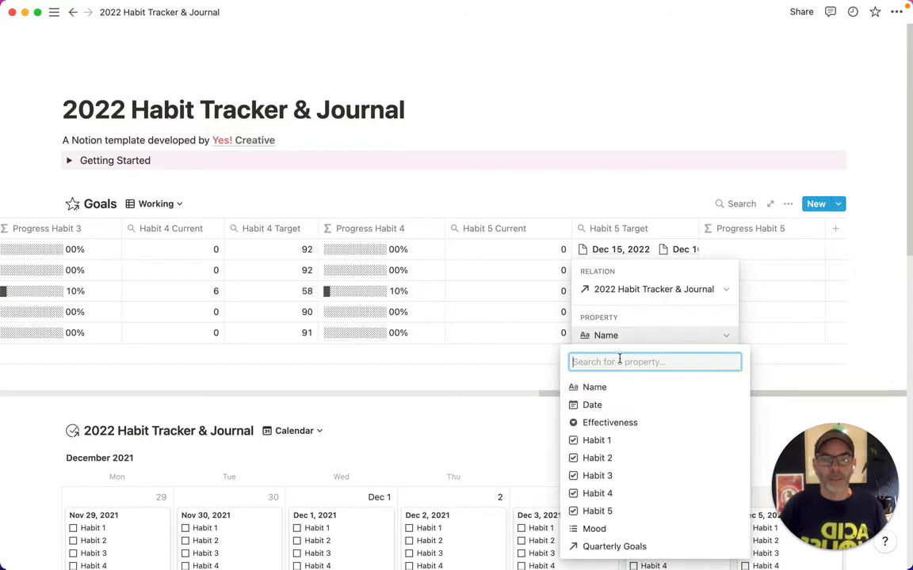
click(611, 511)
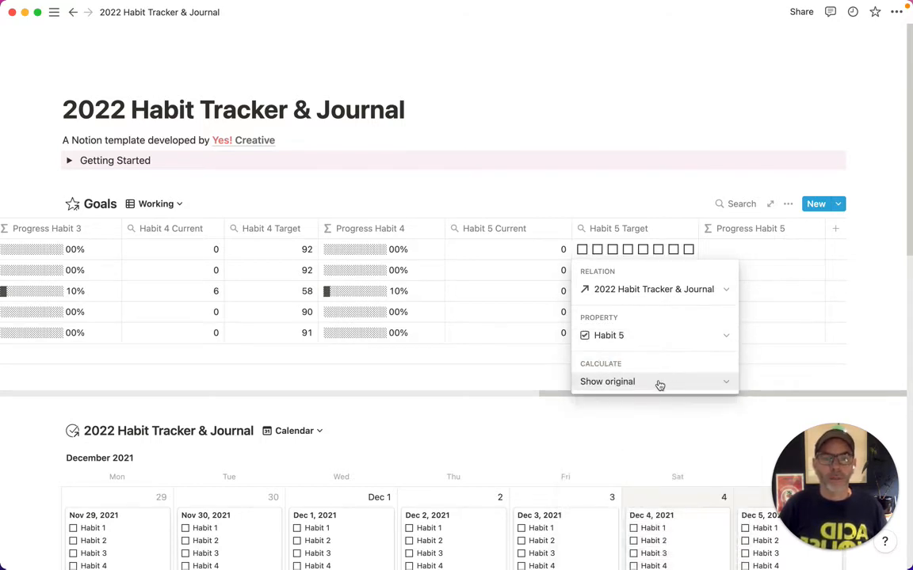
click(659, 384)
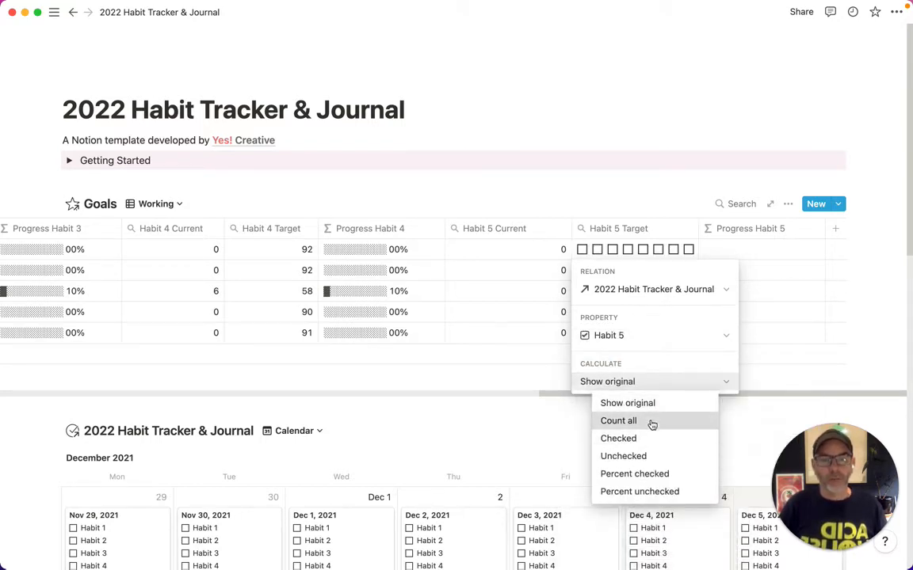
click(618, 420)
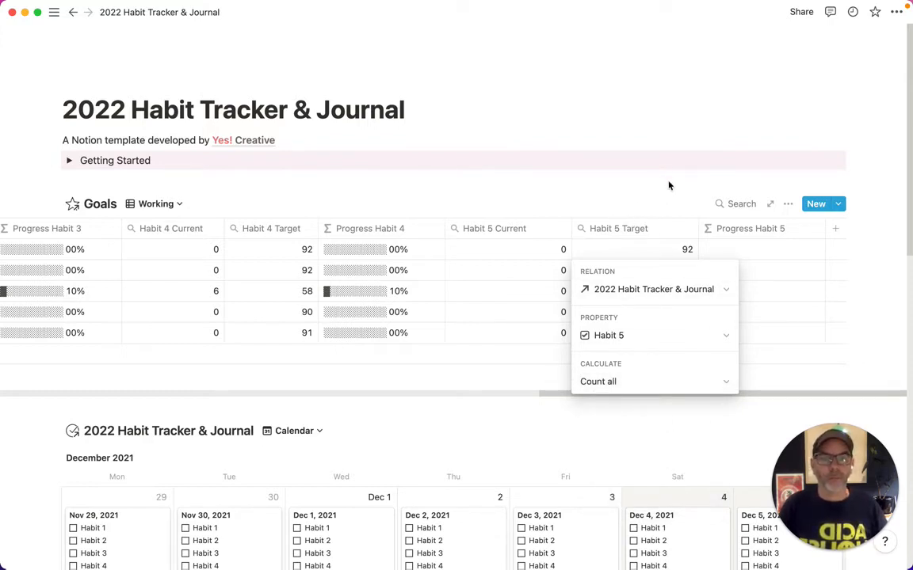
key(Escape)
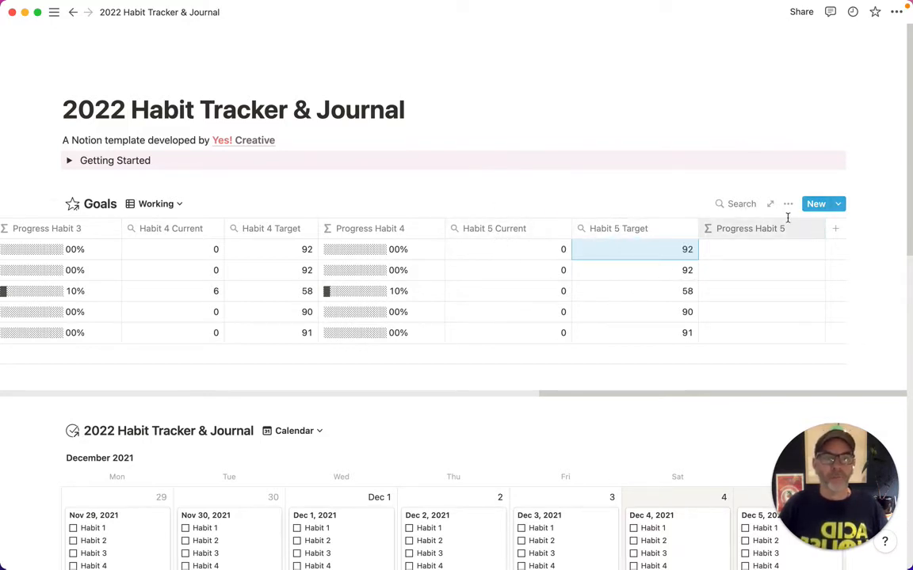
Copy the whole Progress Habit 4 formula and paste it into a new note in the Notes app.
click(382, 229)
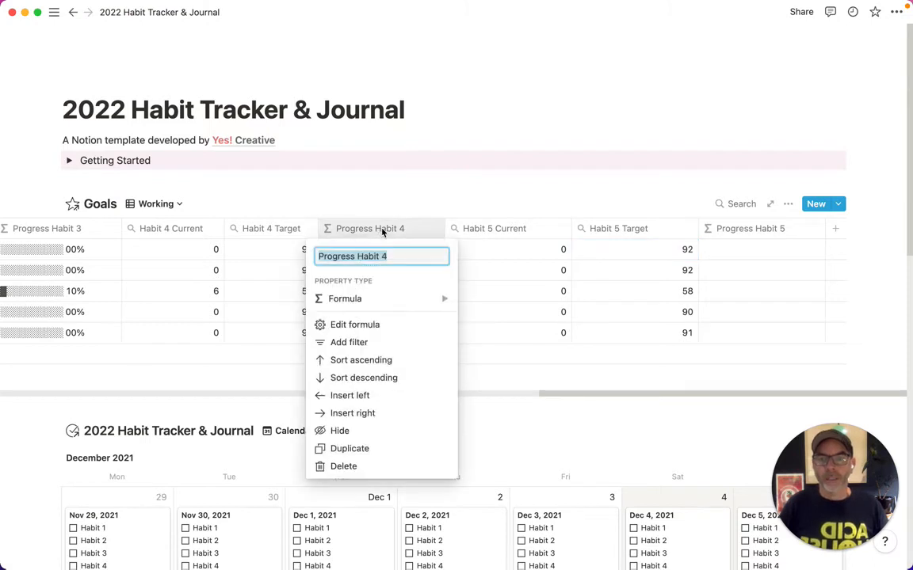
click(393, 300)
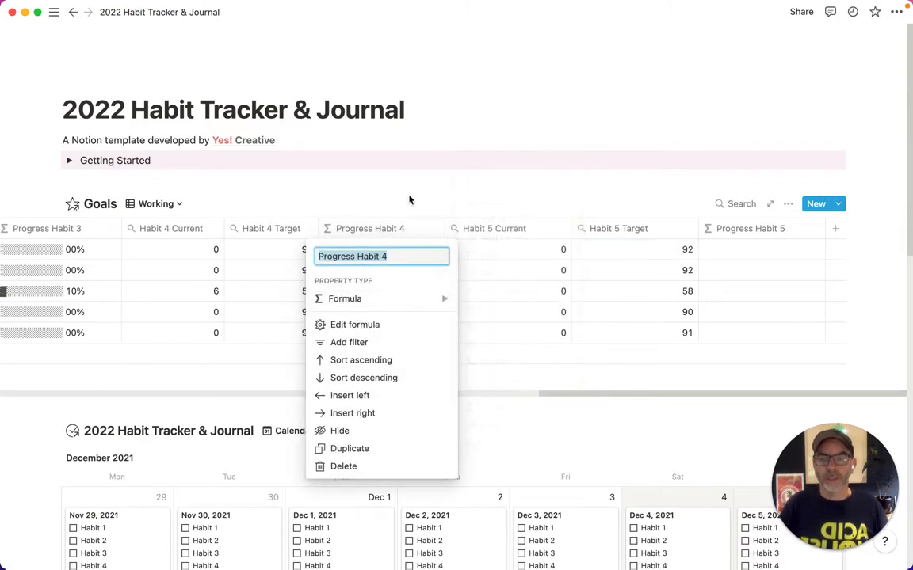
click(410, 201)
click(420, 252)
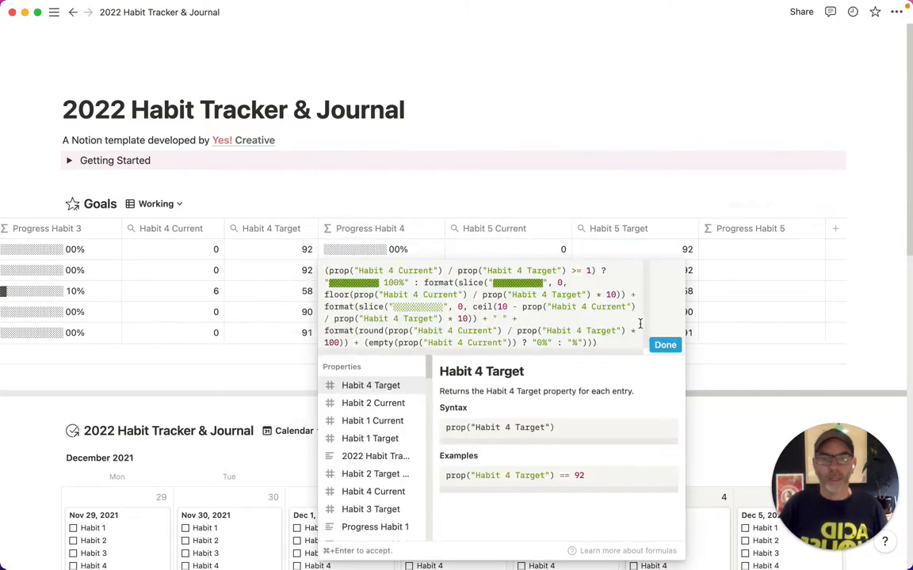
key(super+a)
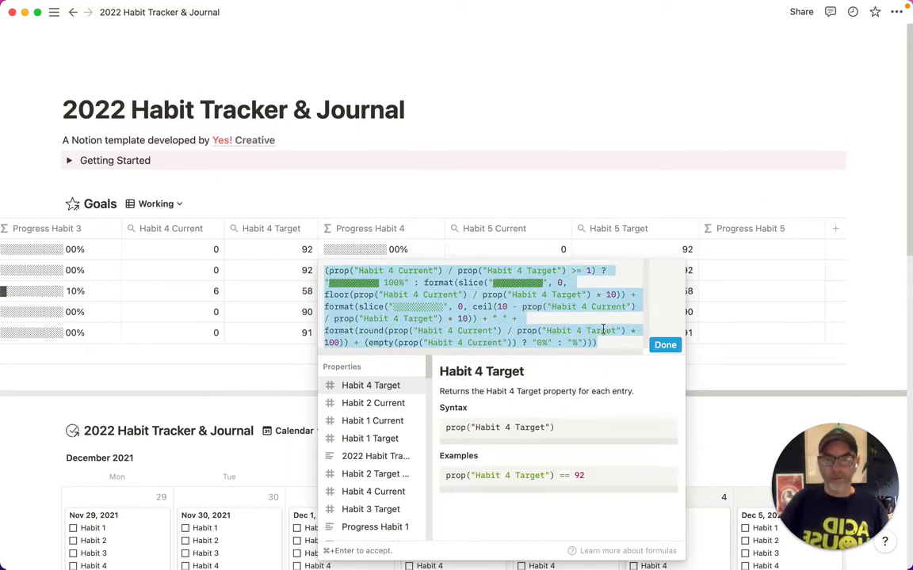
key(Escape)
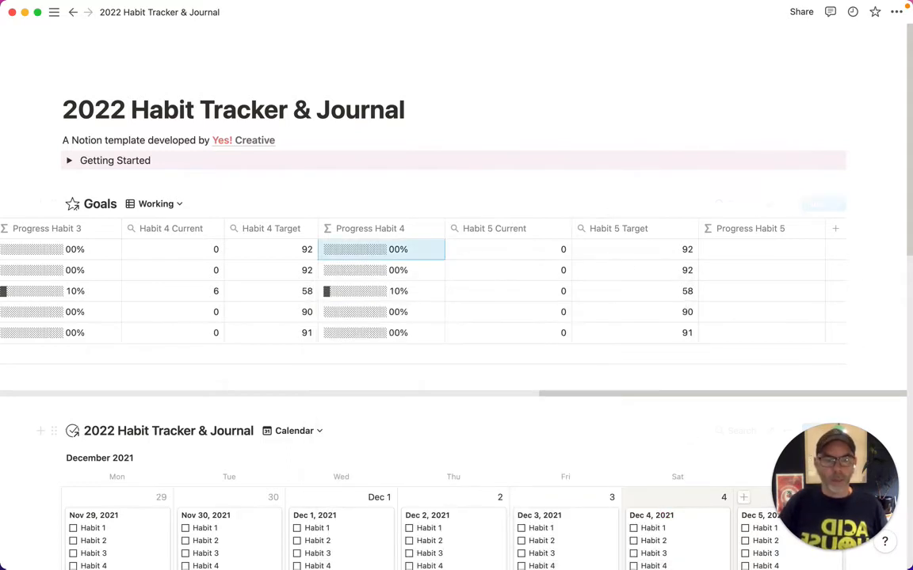
click(906, 565)
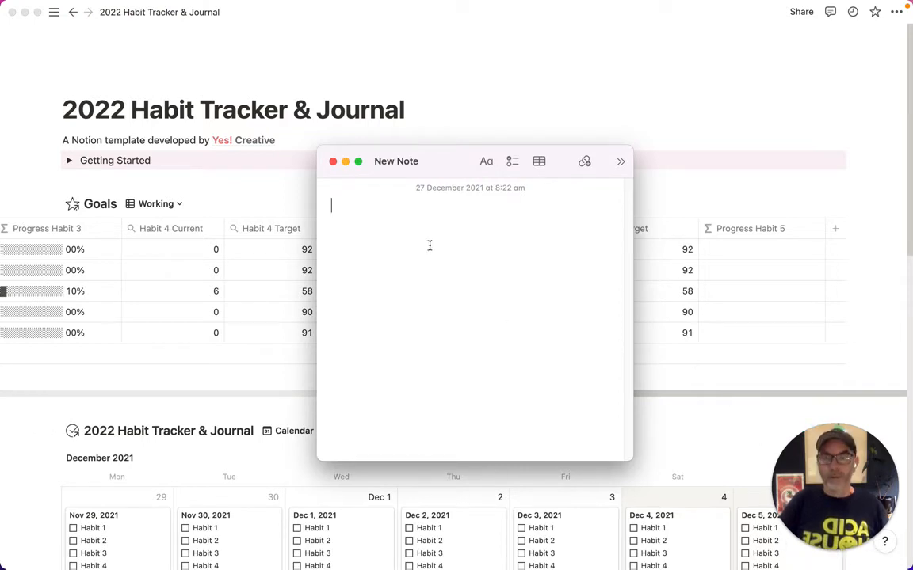
text((prop("Habit 4 Current") / prop("Habit 4 Target") >= 1) ? "▓▓▓▓▓▓▓▓▓▓ 100%" : format(slice("▓▓▓▓▓▓▓▓▓▓", 0, floor(prop("Habit 4 Current") / prop("Habit 4 Target") * 10)) + format(slice("■■■■■■■■■■", 0, ceil(10 - prop("Habit 4 Current") / prop("Habit 4 Target") * 10)) + " " + format(round(prop("Habit 4 Current") / prop("Habit 4 Target") * 100)) + (empty(prop("Habit 4 Current")) ? "0%" : "%")))
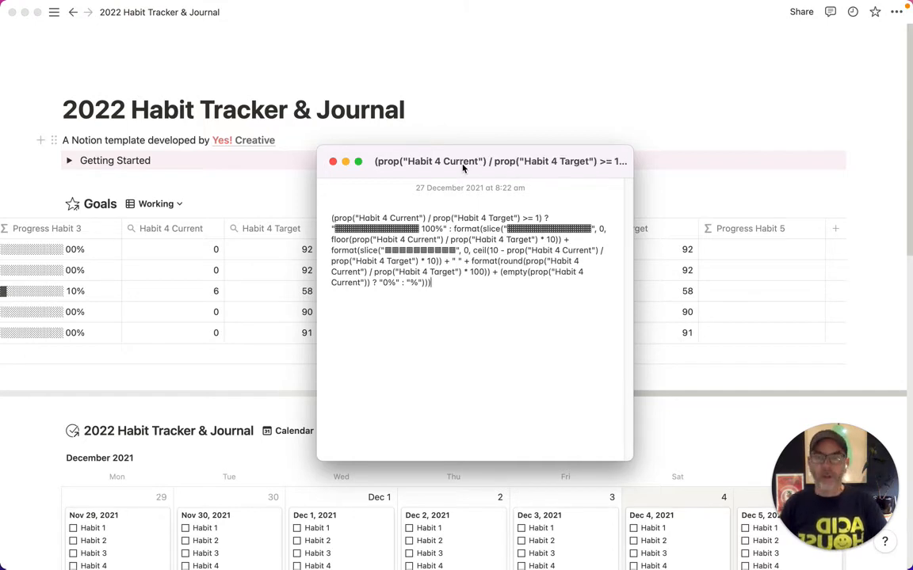
Replace every occurrence of Habit 4 with Habit 5 in the note's copied formula.
key(super+f)
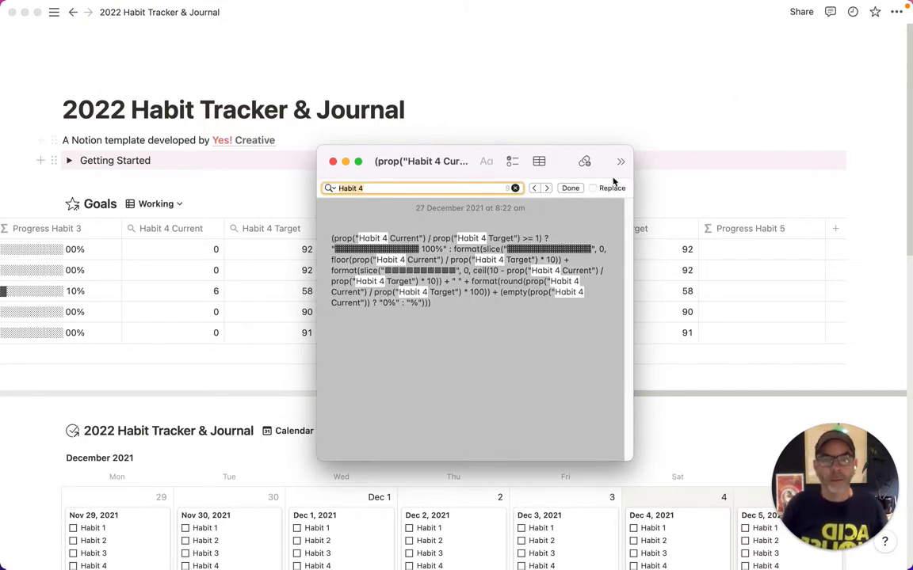
click(592, 189)
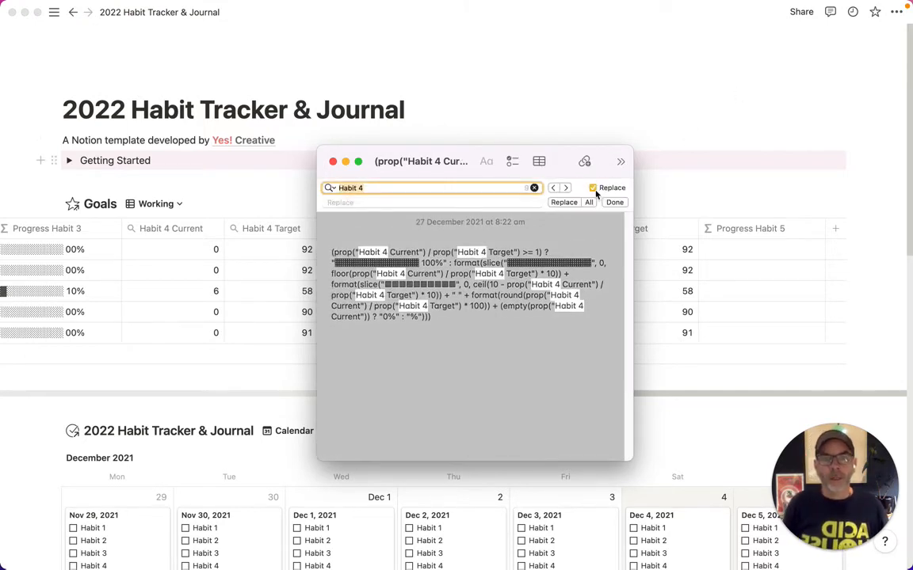
click(370, 187)
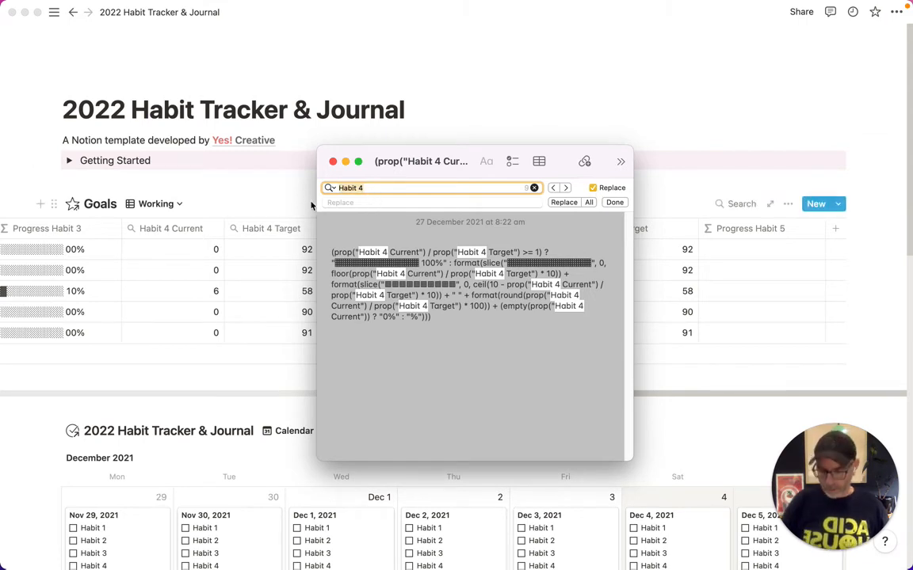
click(349, 204)
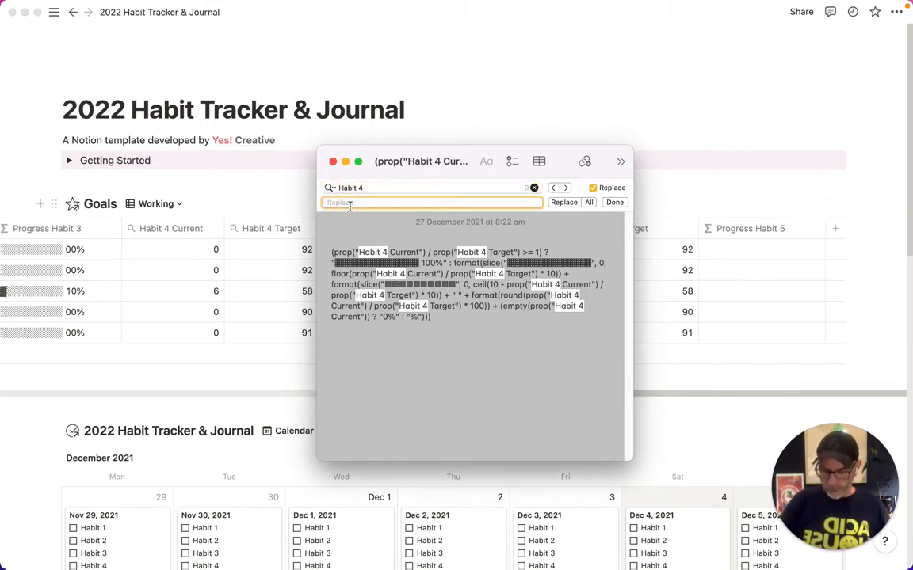
text(Habit 4)
key(BackSpace)
text(5)
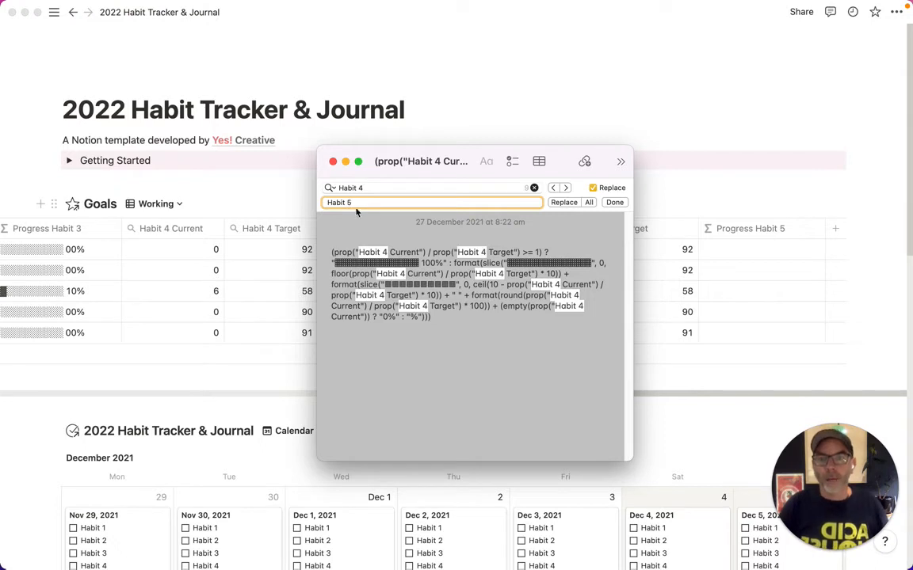
click(592, 205)
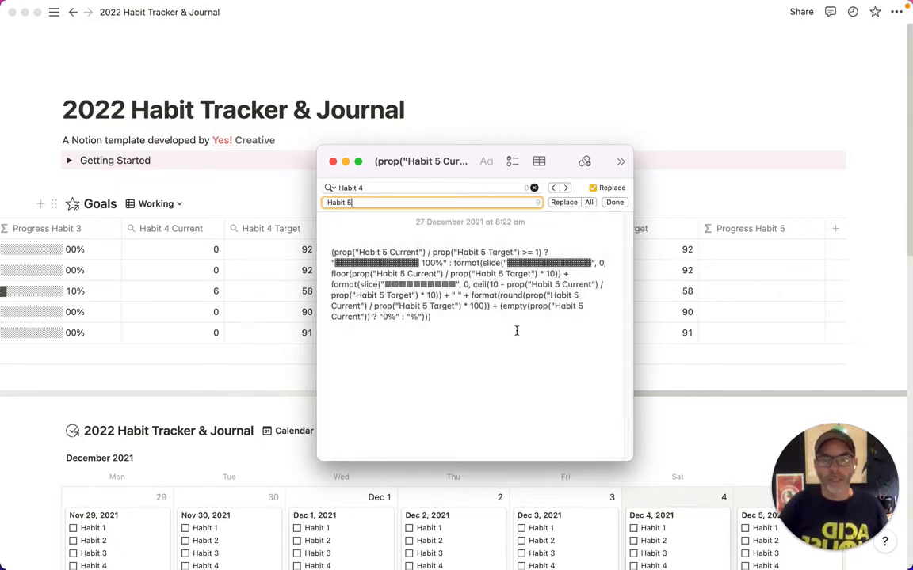
Copy the whole adapted formula from the note, switch back to Notion and set it as the Progress Habit 5 formula.
drag(516, 330, 324, 250)
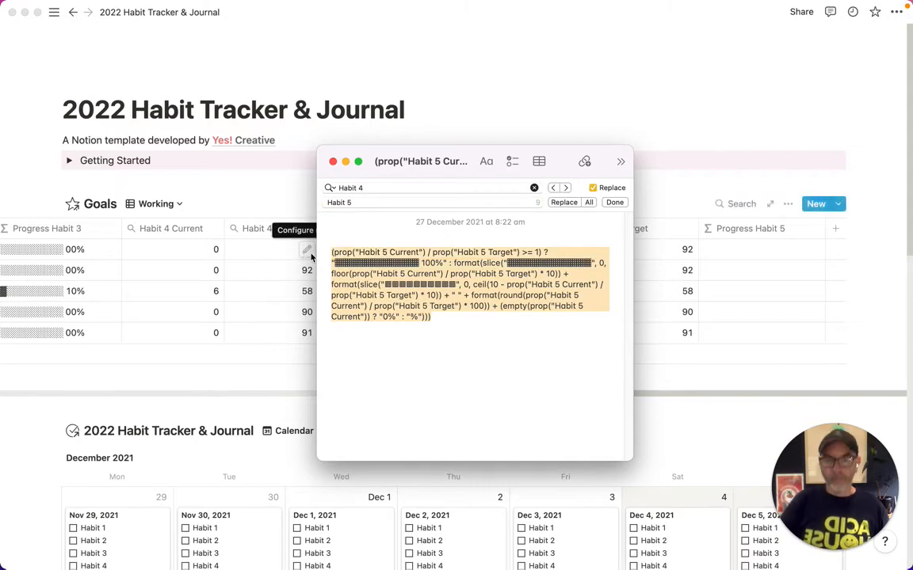
click(345, 163)
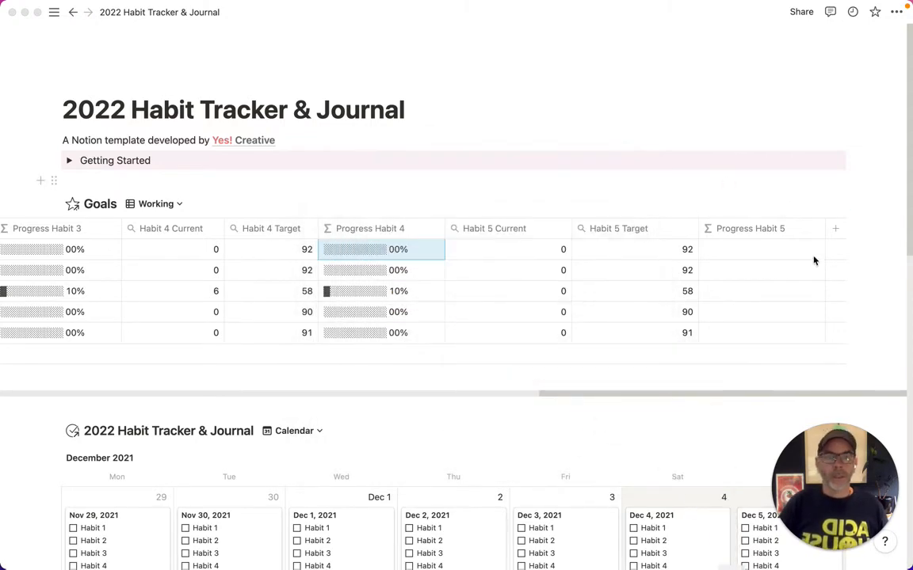
click(772, 251)
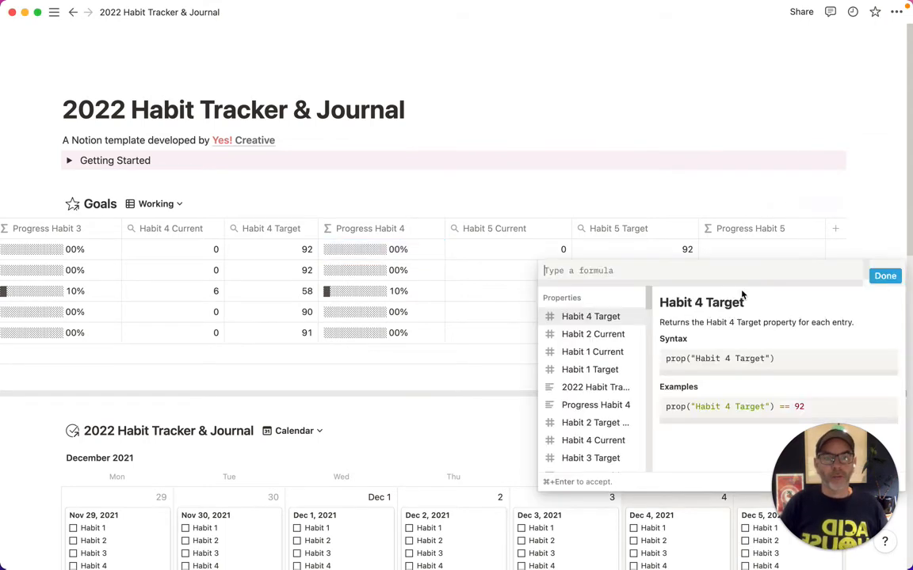
key(super+v)
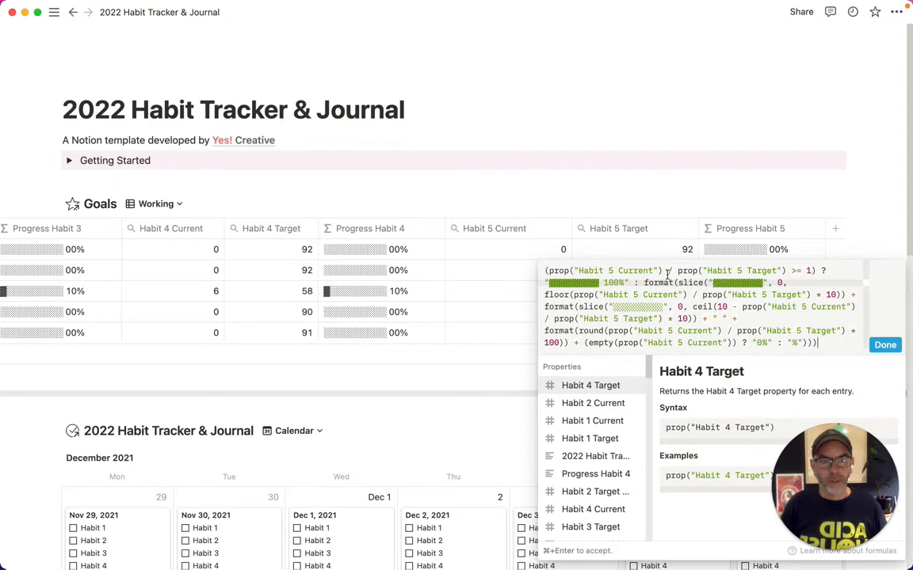
click(884, 346)
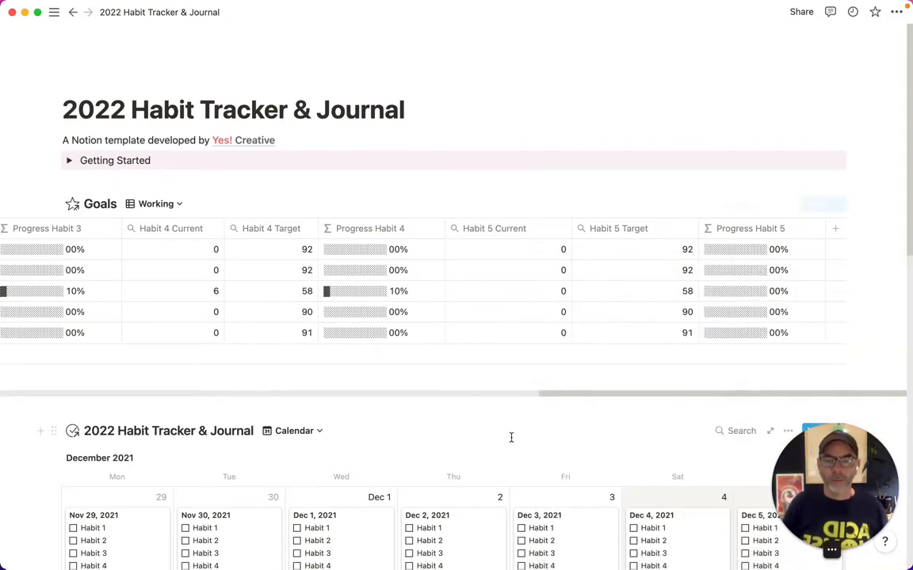
Check off Habit 5 in the Dec 9, 2021 calendar entry and return to the Goals table.
scroll(511, 436, down, 5)
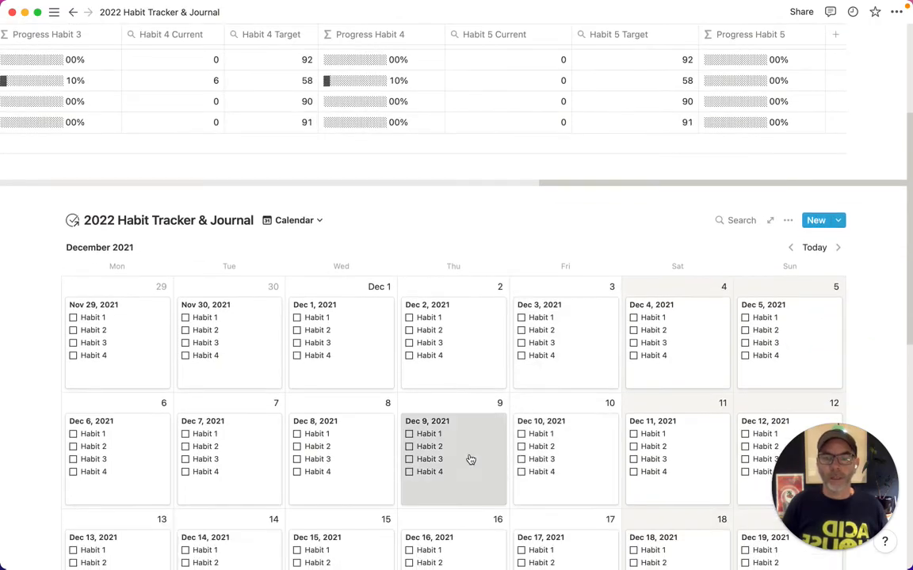
click(469, 458)
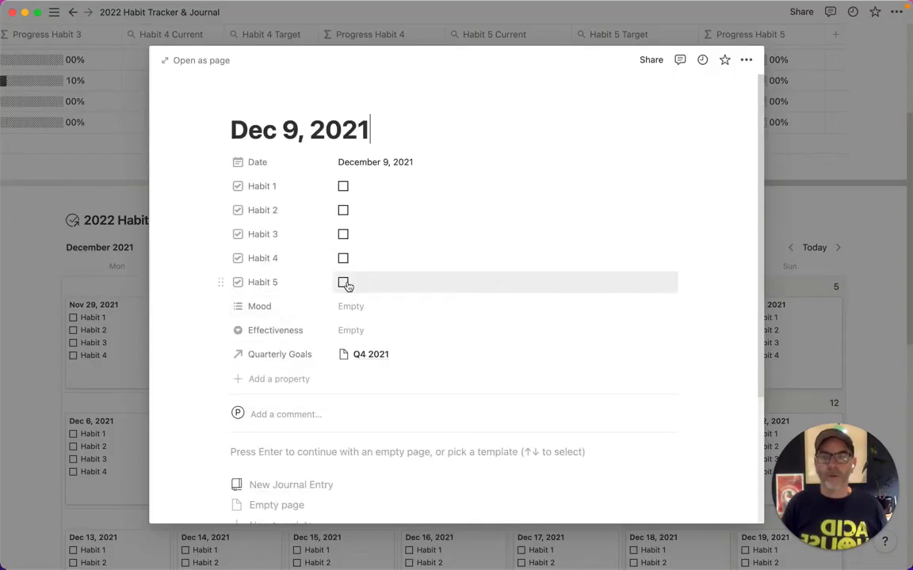
click(343, 282)
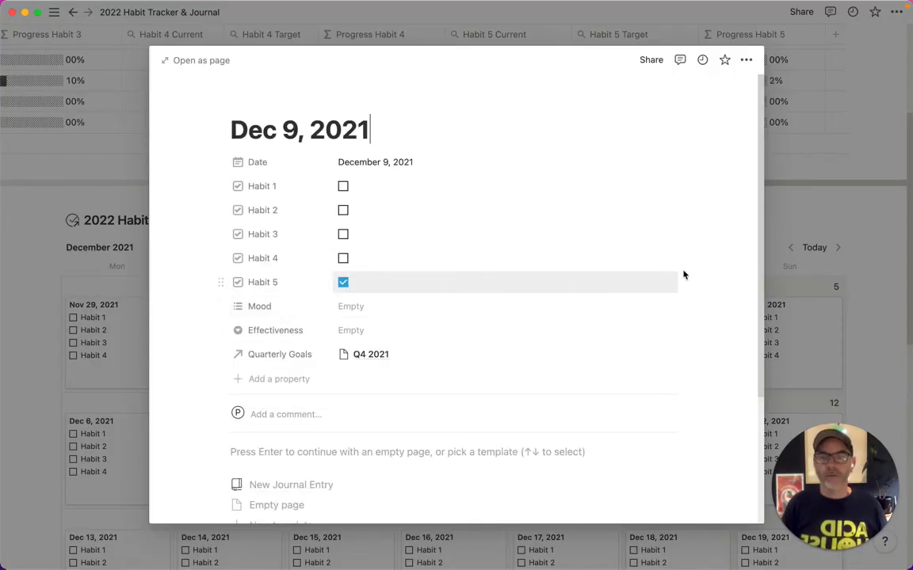
click(787, 227)
scroll(723, 152, up, 2)
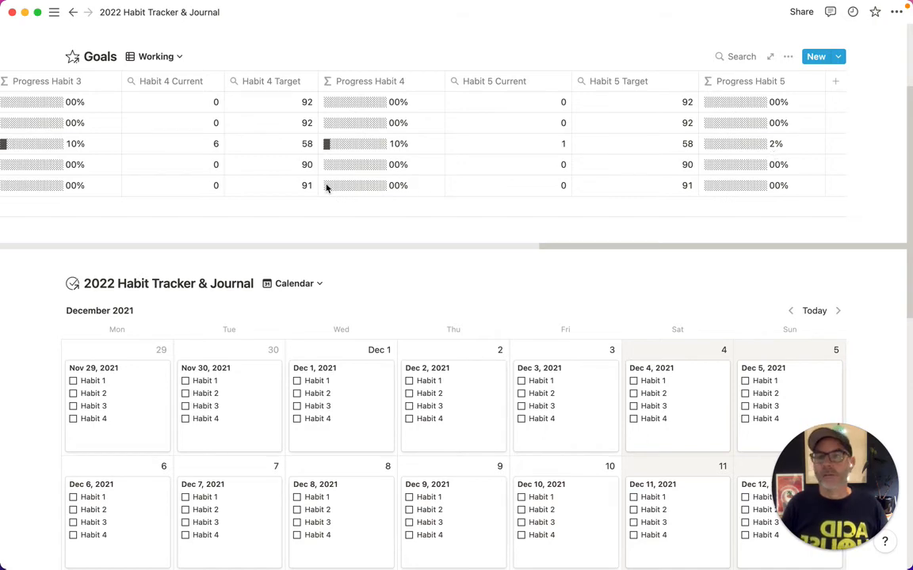
Switch the Goals table from the Working view to the Q1 2022 view.
scroll(333, 185, left, 15)
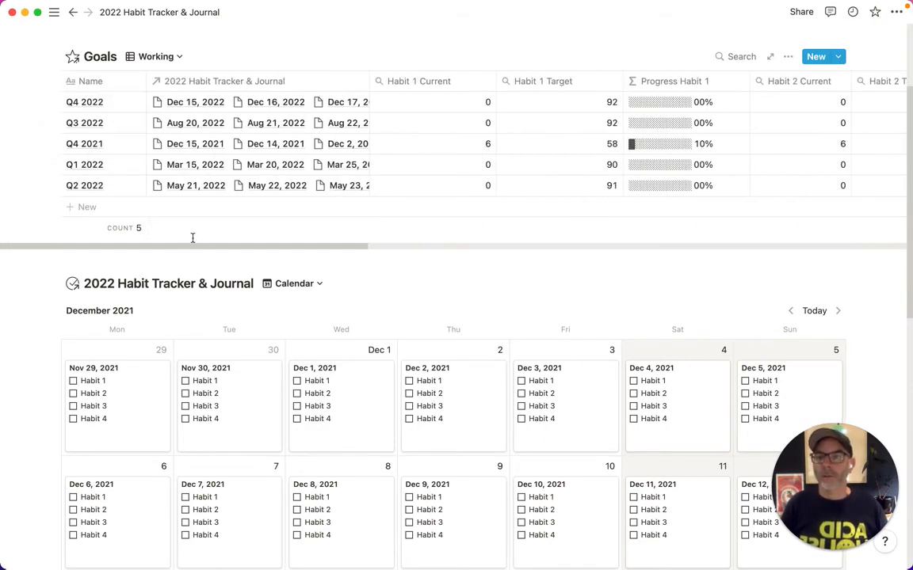
click(162, 62)
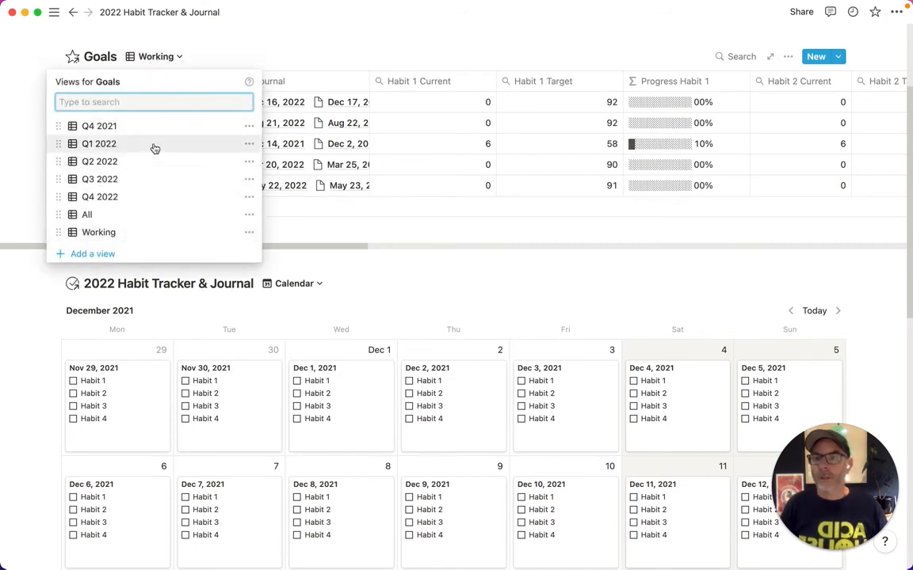
click(155, 148)
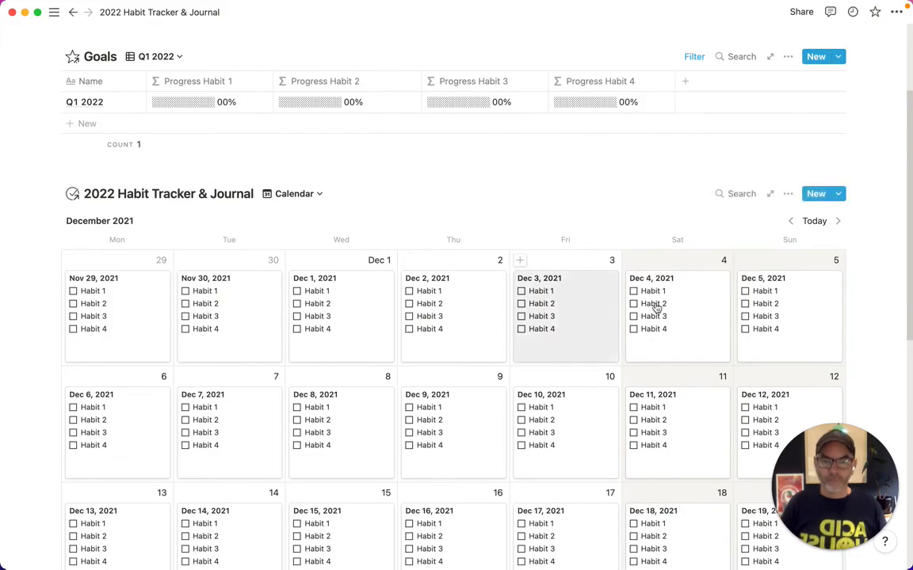
Check off Habit 5 in the Dec 3, 2021 calendar entry and return to the Q1 2022 goals.
click(596, 326)
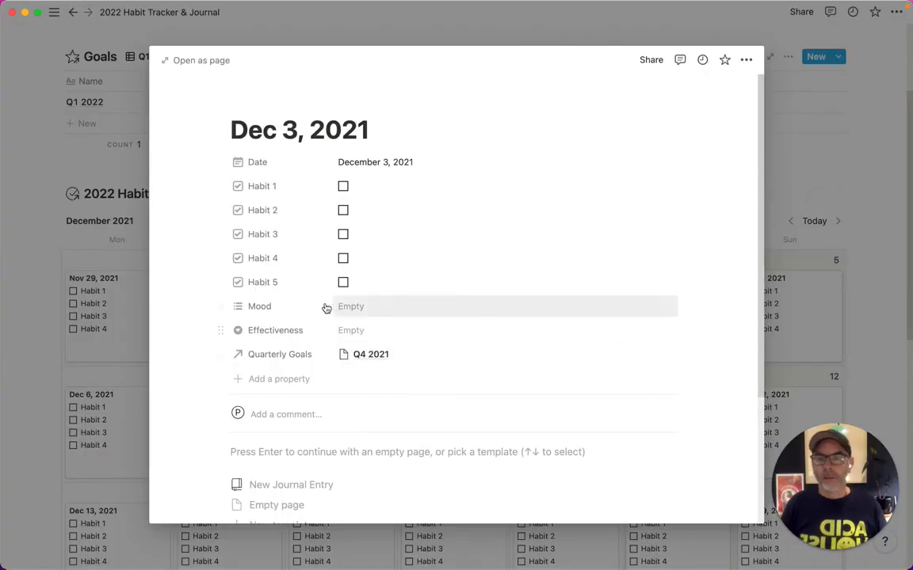
click(343, 284)
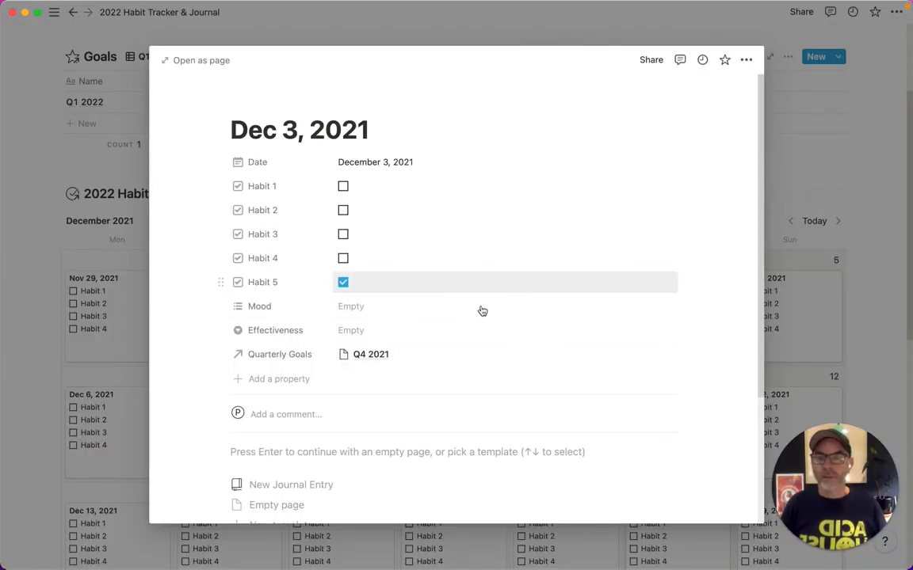
click(880, 218)
scroll(797, 196, up, 3)
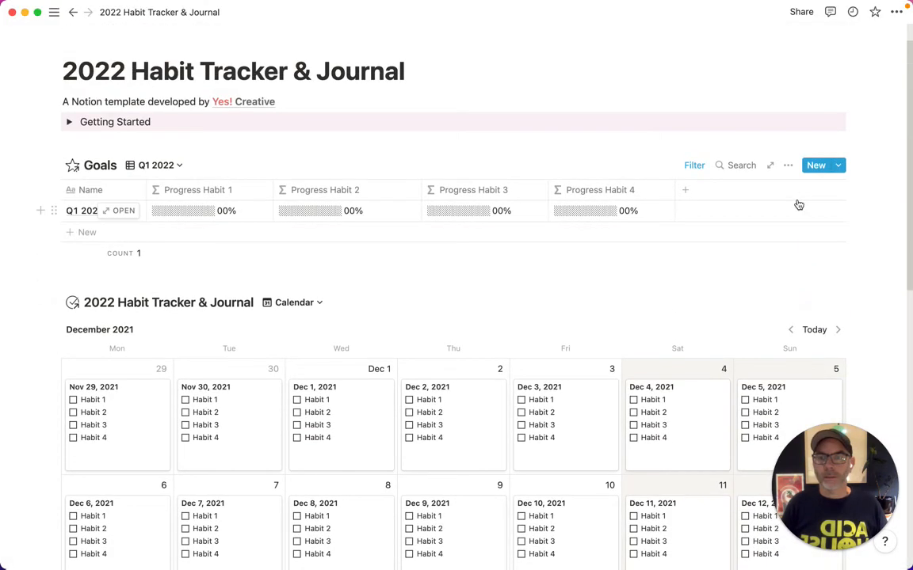
Move the journal calendar to January 2022 and check off Habit 5 in the Jan 5, 2022 entry.
scroll(554, 476, down, 2)
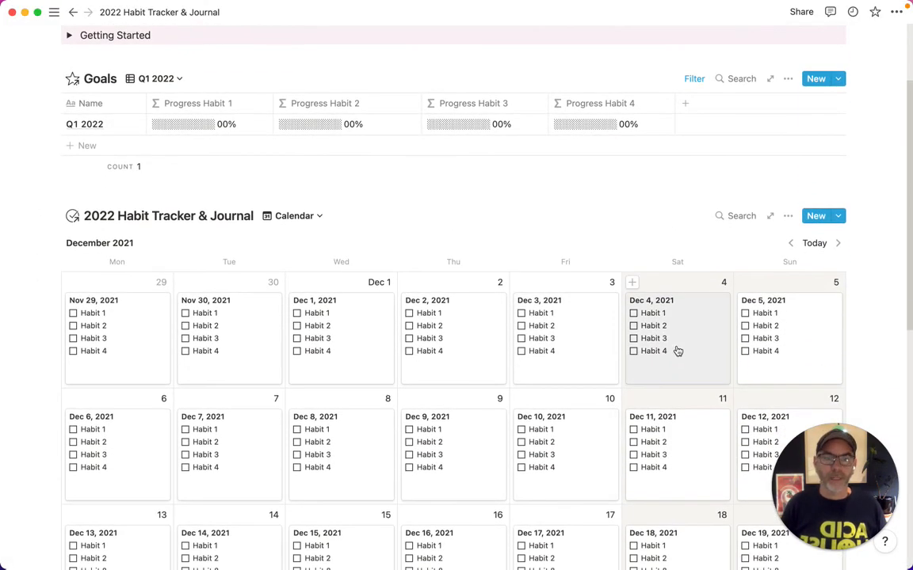
scroll(622, 416, down, 3)
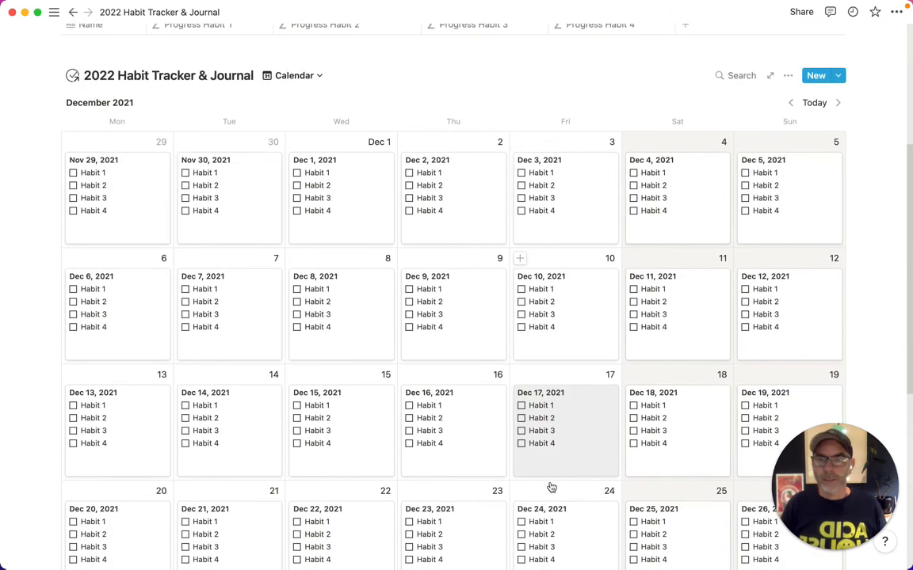
click(837, 105)
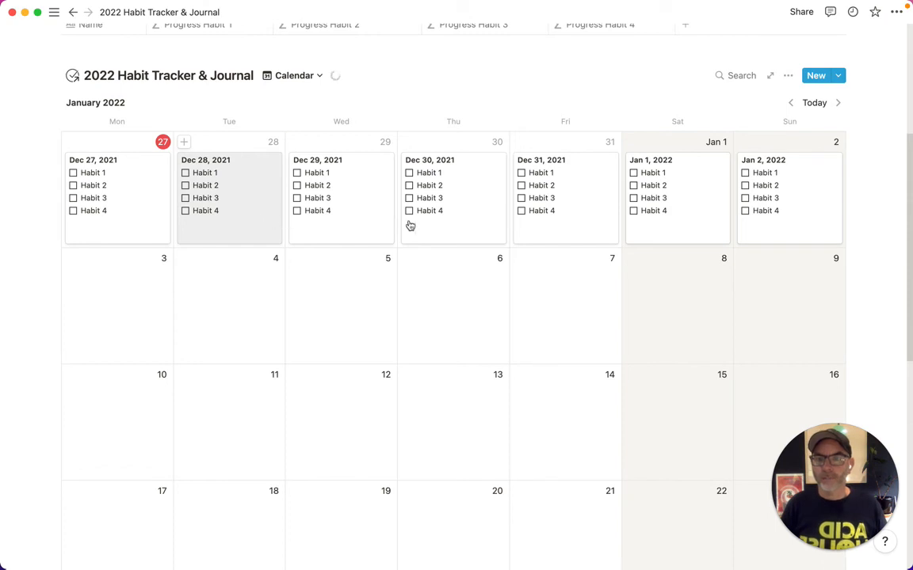
click(364, 325)
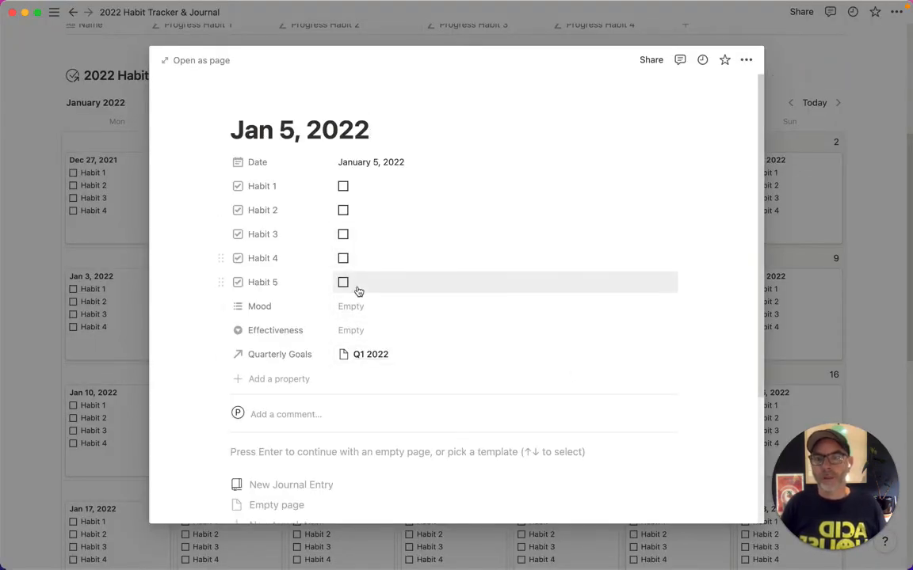
click(343, 283)
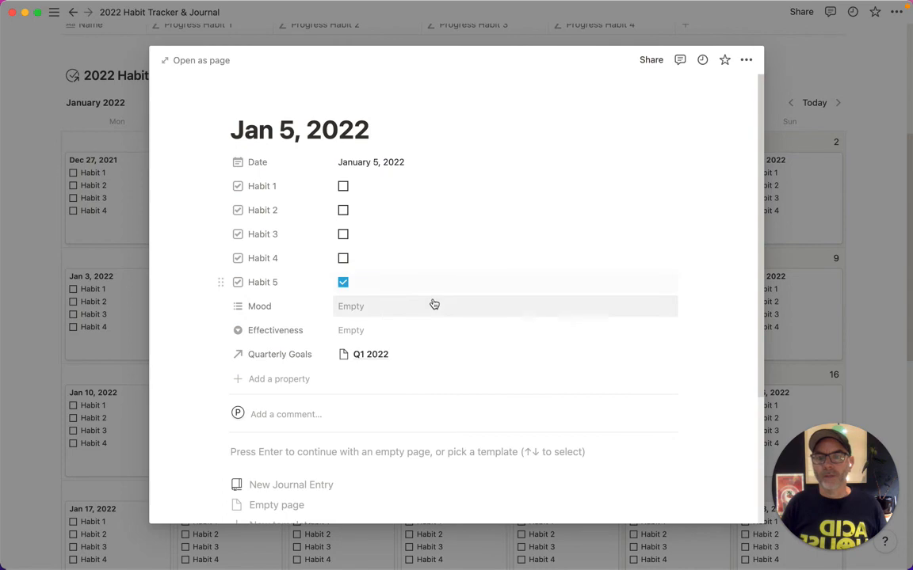
click(870, 220)
scroll(344, 179, up, 5)
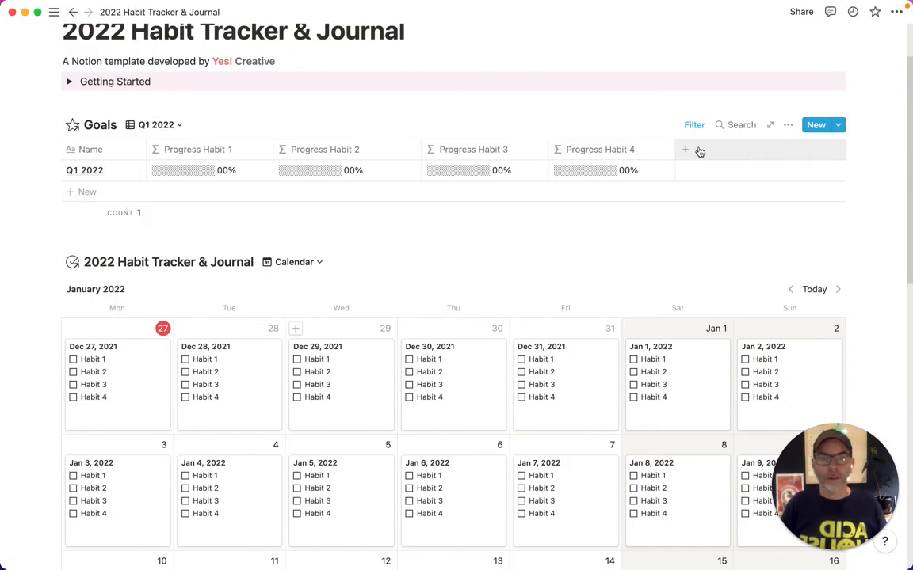
Show the Progress Habit 5 property in the Q1 2022 view of the Goals table.
click(787, 124)
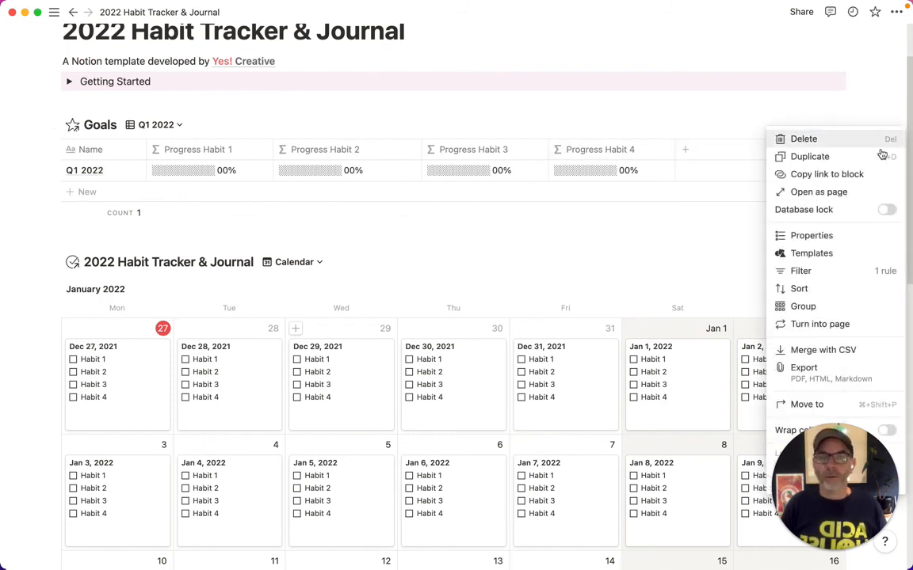
click(843, 237)
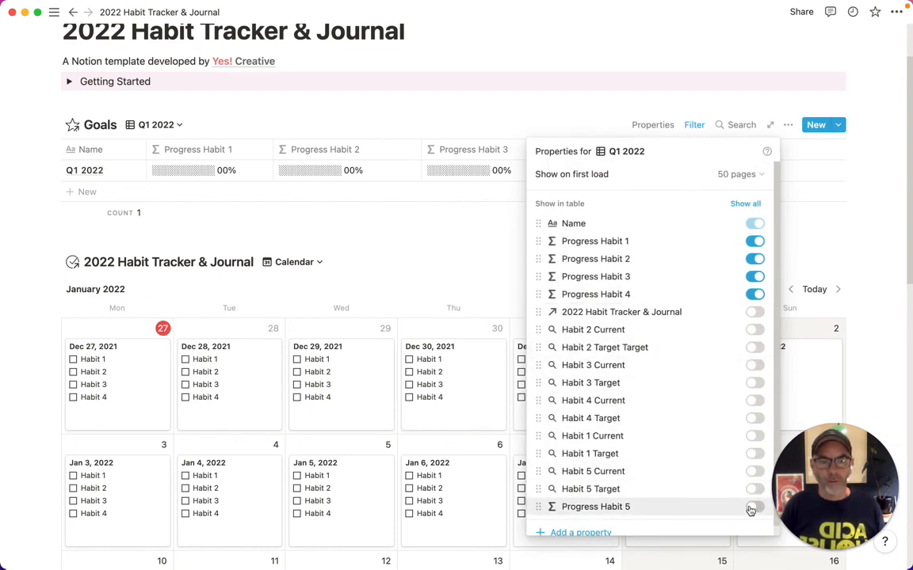
click(784, 201)
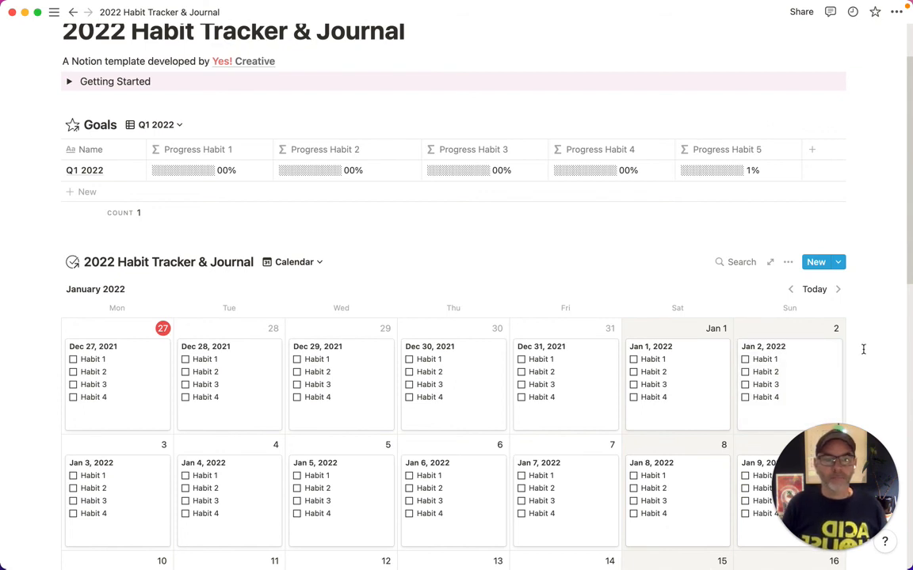
mouse_move(680, 6)
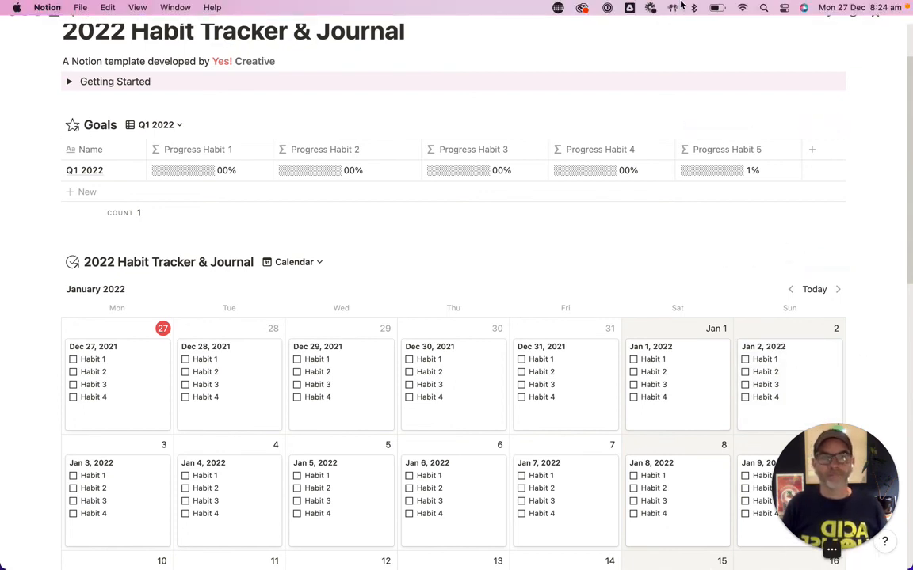